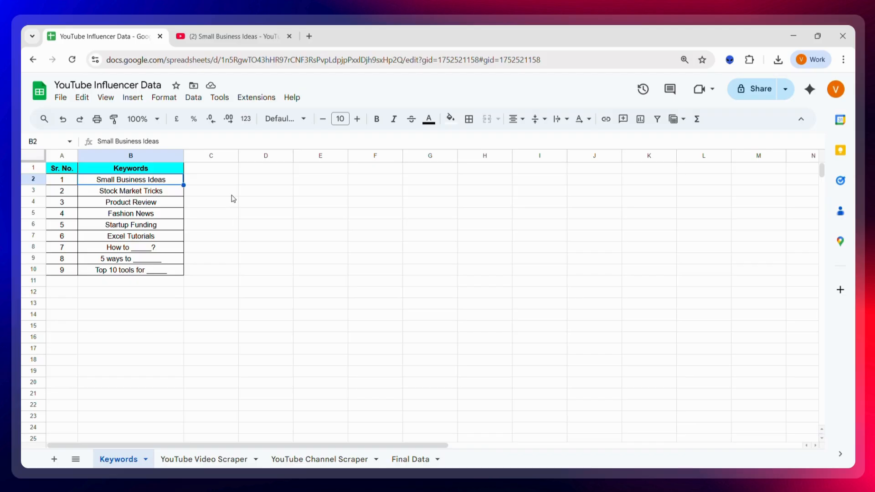
Step: Review the keywords listed in the Keywords sheet, stepping through rows down to the last three entries
key("Down")
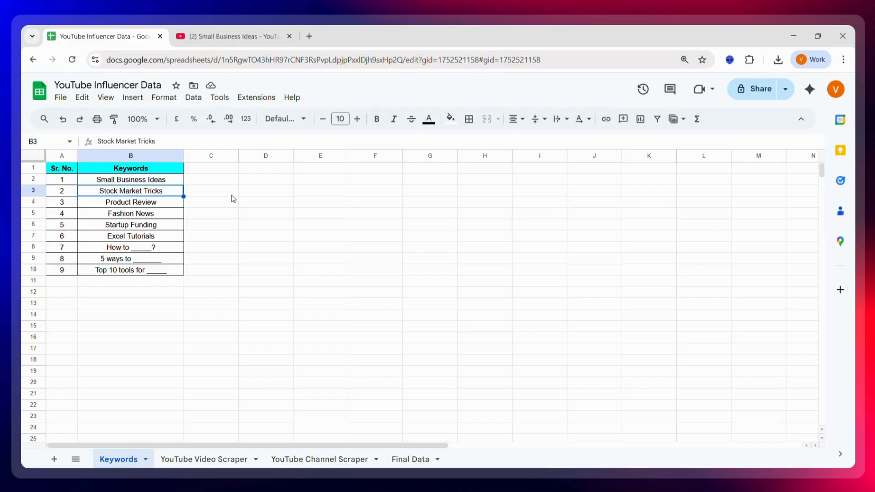
key("Down")
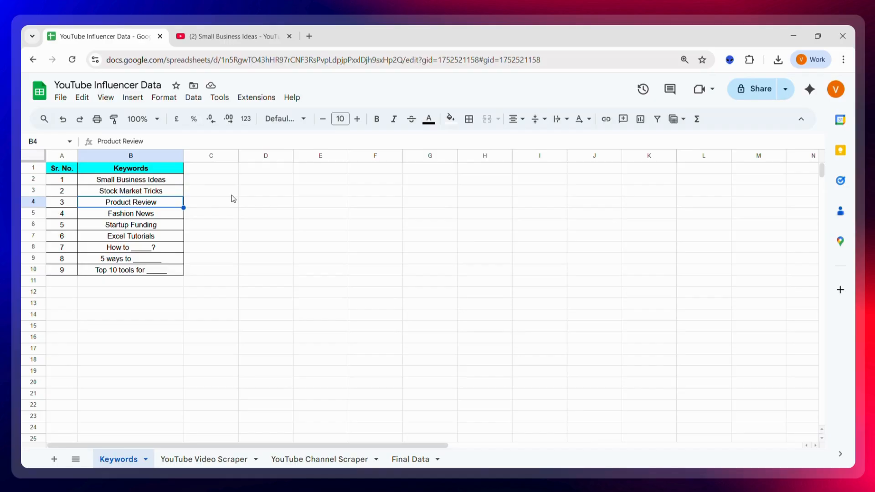
key("Down")
key("Down")
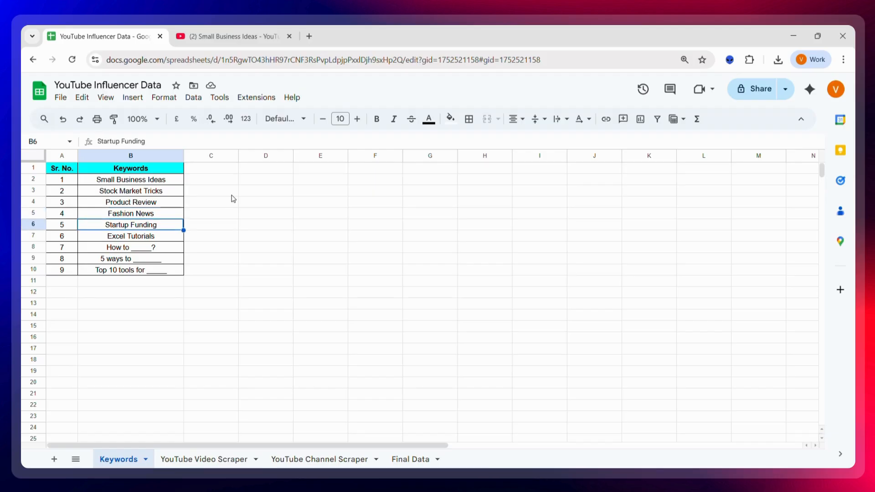
key("Down")
key("Down")
key("shift+Down")
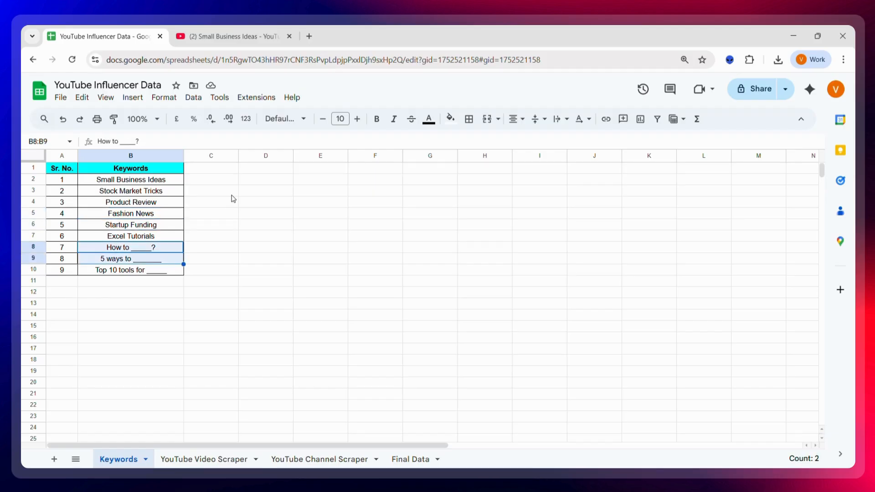
key("shift+Down")
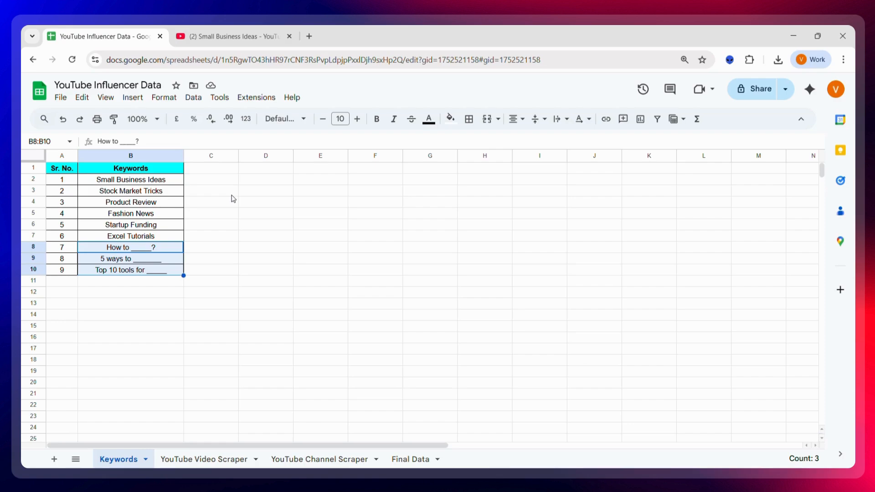
key("Right")
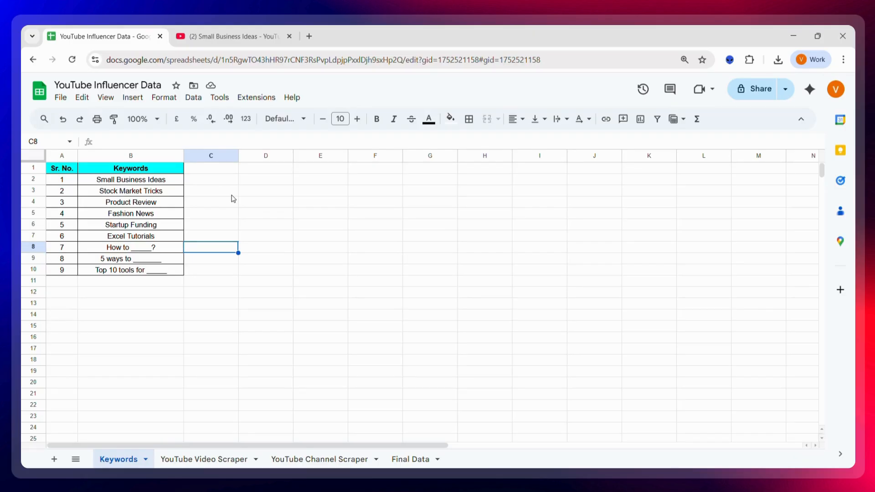
Step: Switch to the YouTube tab and browse the search results for Small Business Ideas
left_click(249, 38)
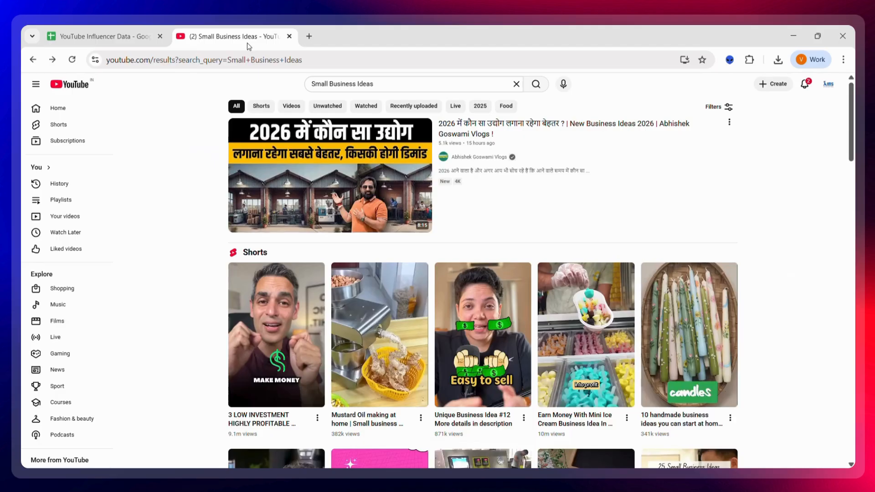
triple_click(380, 84)
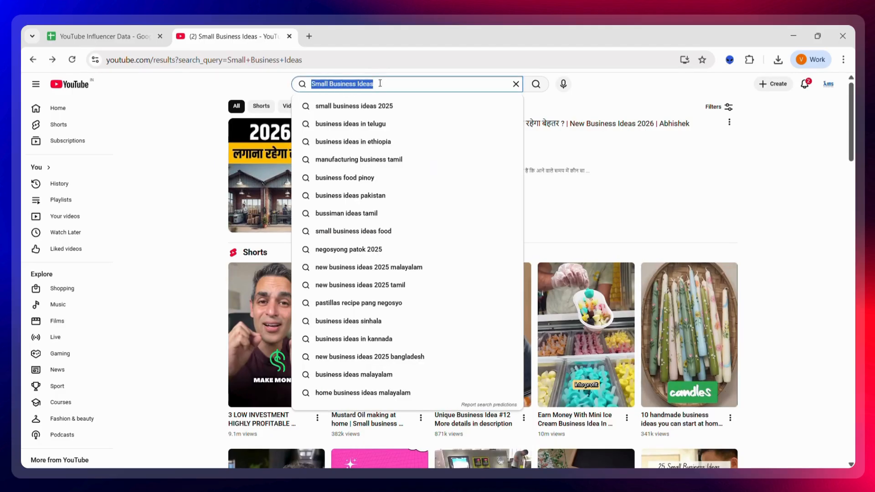
left_click(769, 218)
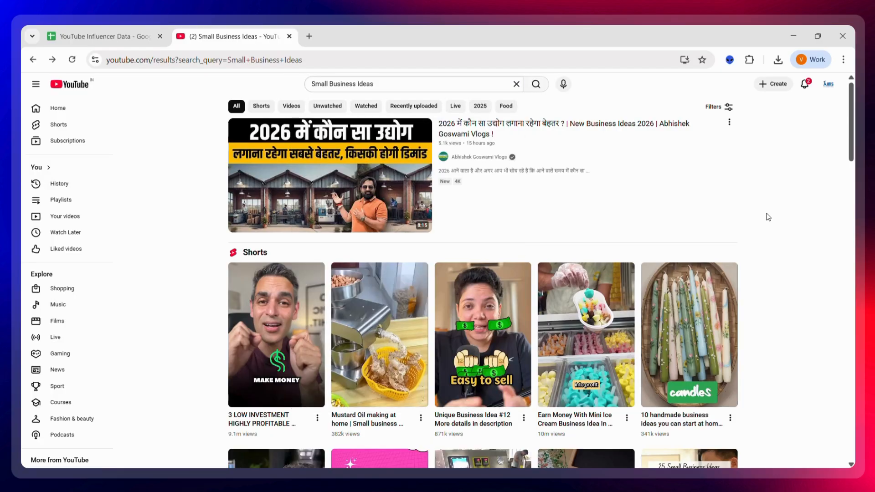
scroll(759, 348, "down", 9)
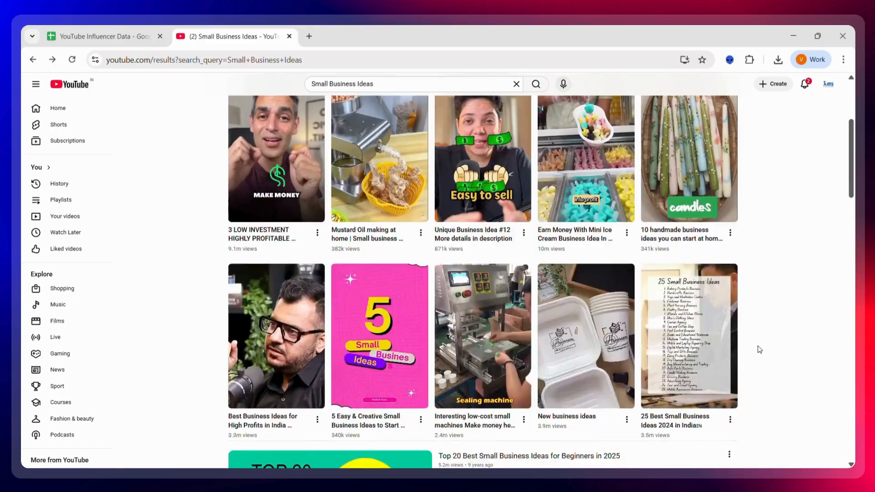
scroll(759, 350, "down", 7)
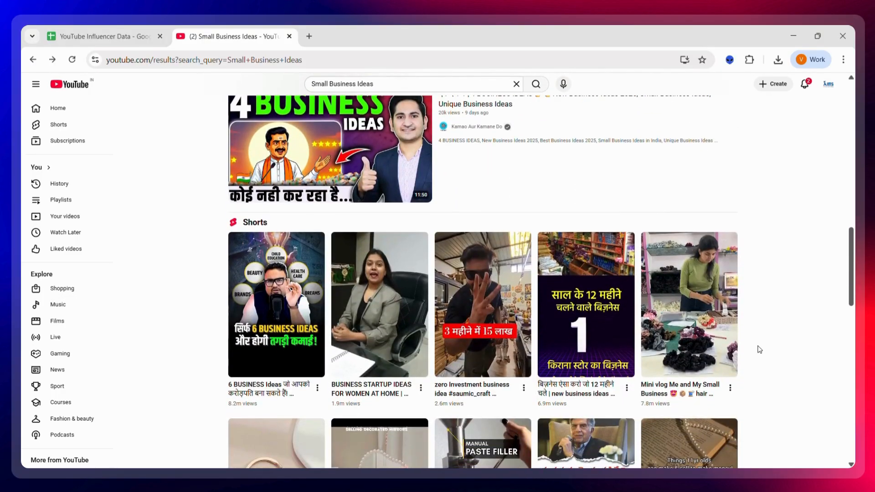
scroll(759, 350, "down", 13)
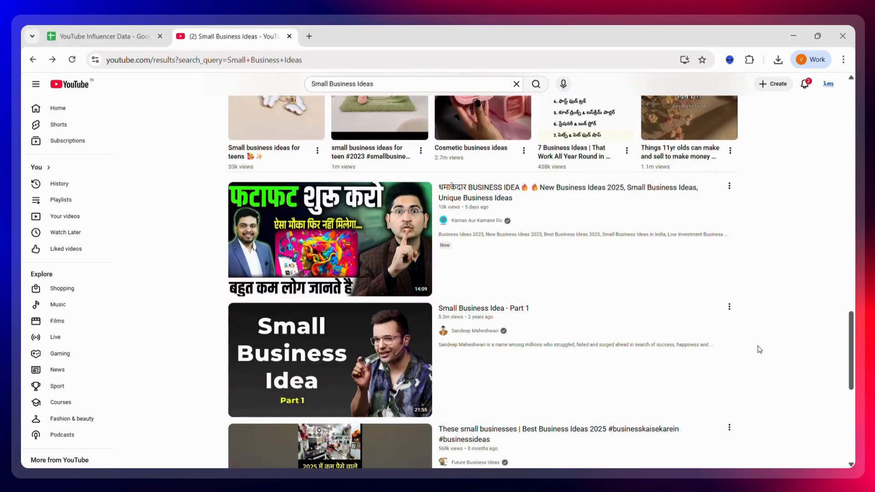
scroll(759, 349, "down", 4)
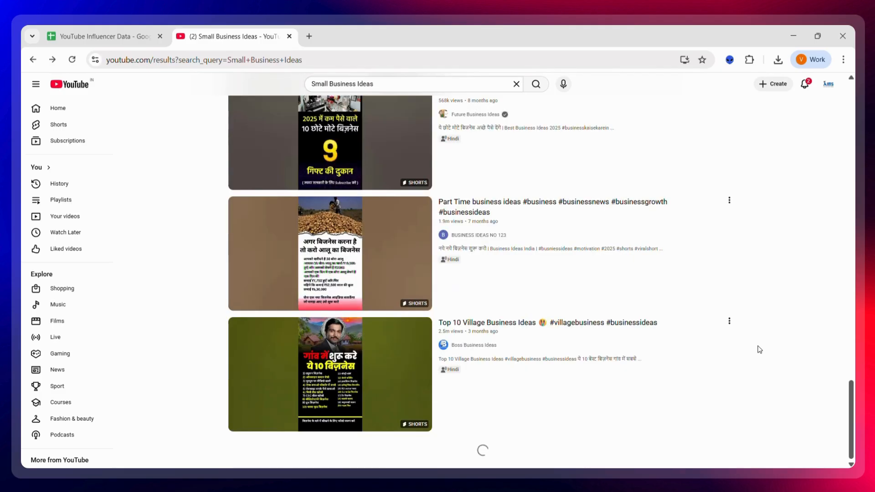
scroll(760, 349, "down", 10)
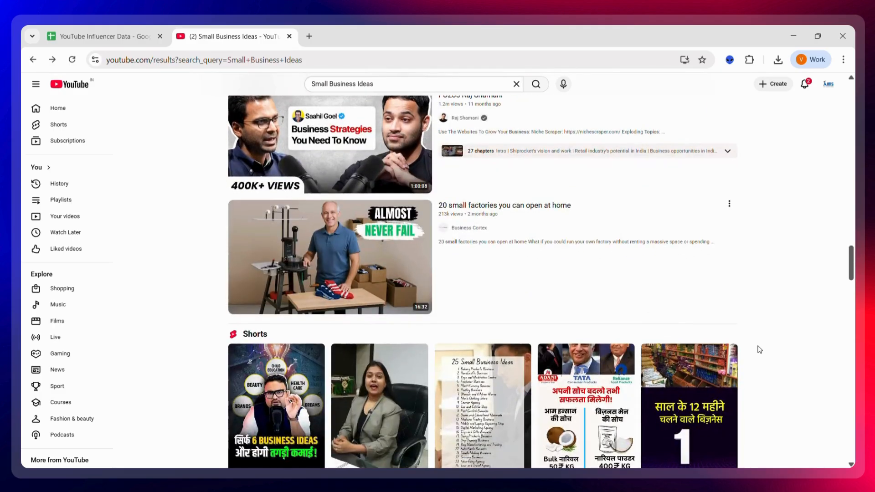
scroll(760, 350, "down", 4)
scroll(759, 350, "up", 20)
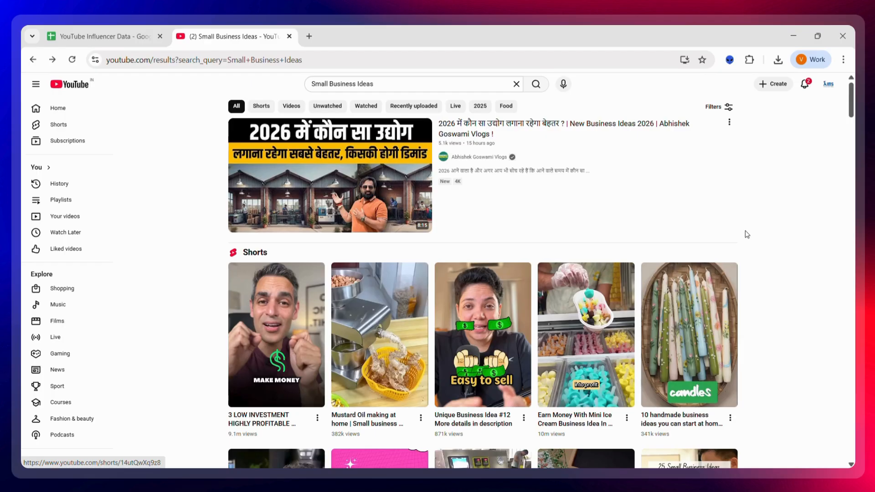
Step: Copy the YouTube search results URL, paste it into Octoparse's task search box and start a new task
left_click(450, 479)
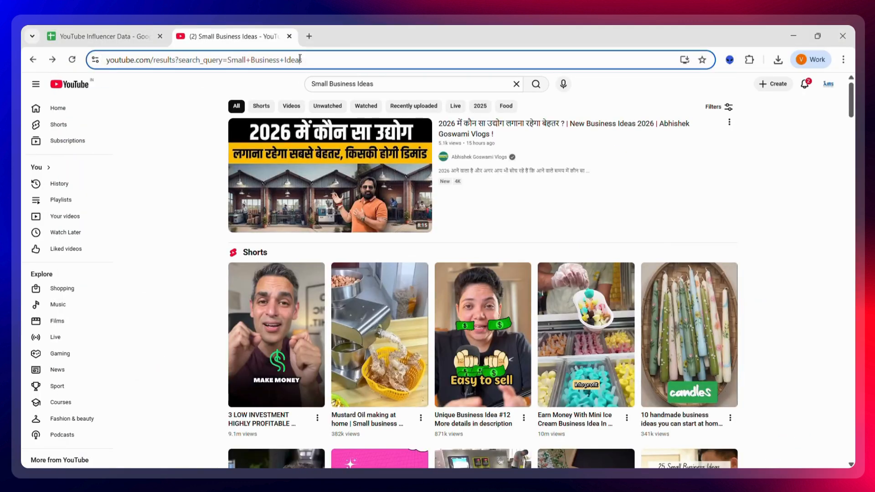
left_click(301, 61)
key("ctrl+c")
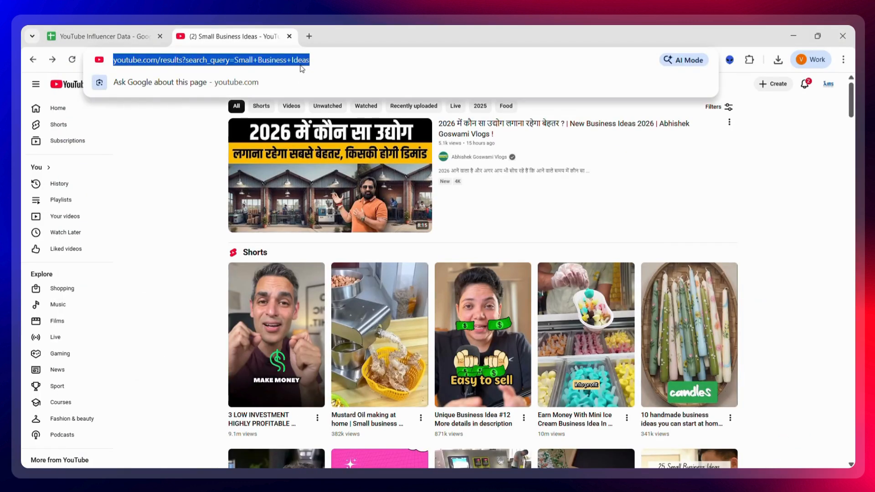
mouse_move(451, 479)
left_click(459, 454)
left_click(323, 136)
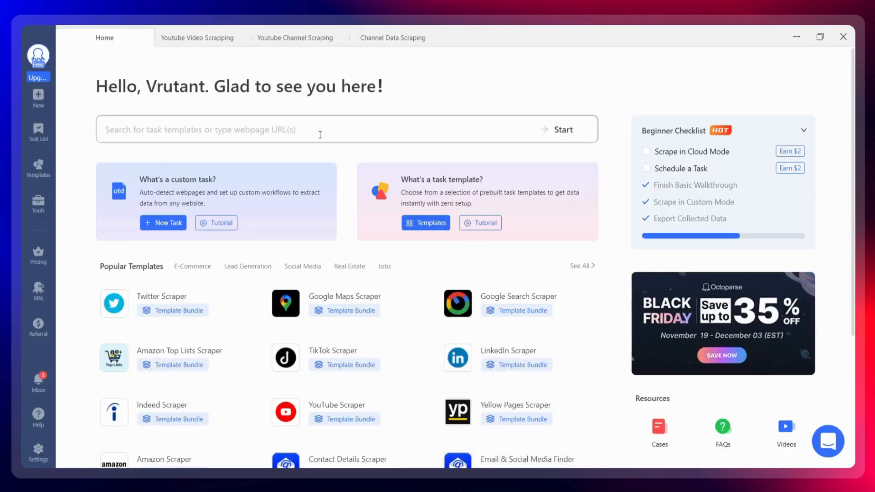
key("ctrl+v")
left_click(542, 142)
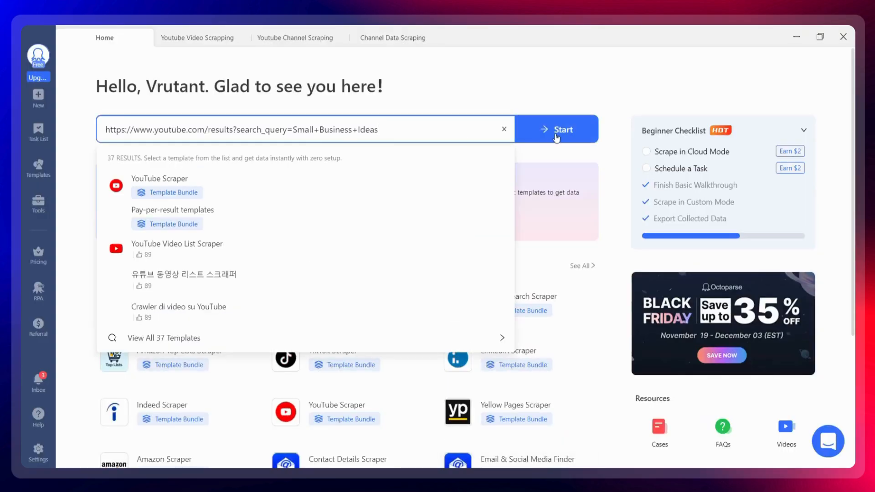
left_click(556, 134)
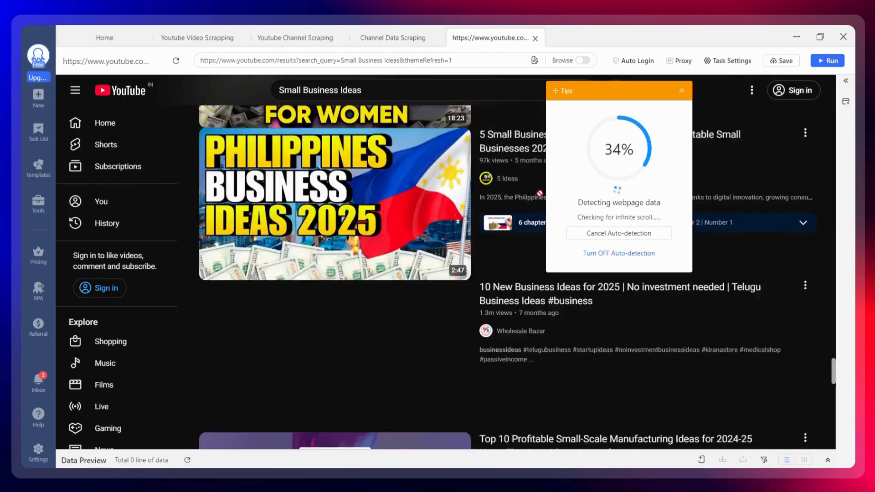
Step: Cancel the auto-detection and add a click action on the Videos filter of the results page
left_click(588, 234)
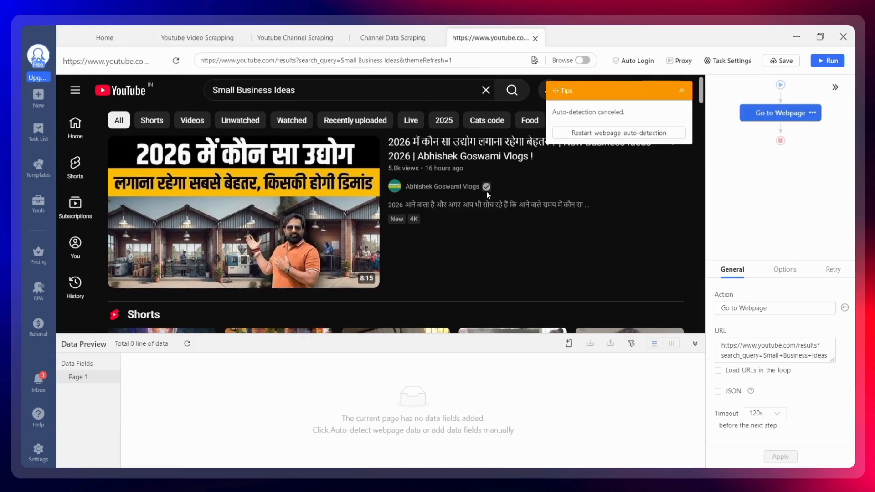
left_click(194, 123)
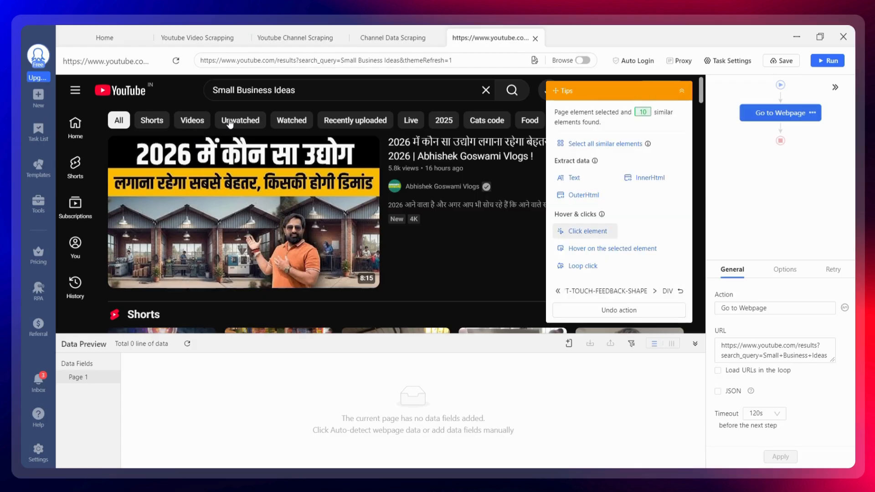
left_click(573, 234)
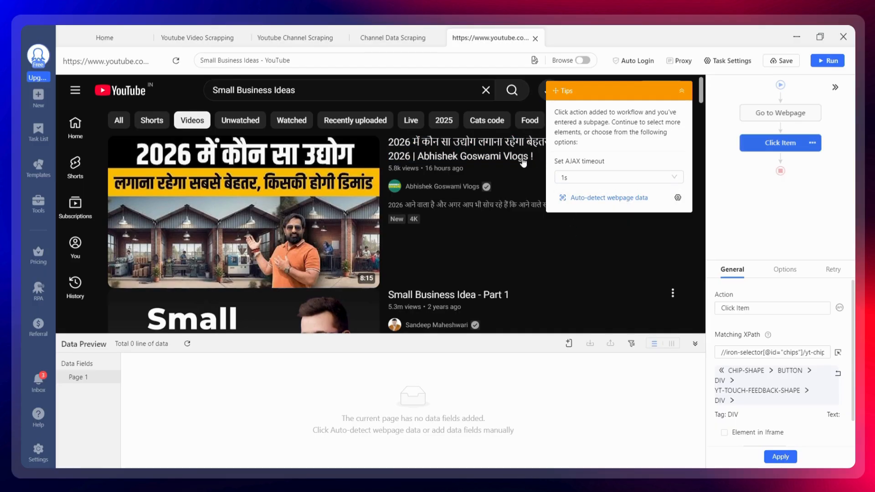
scroll(480, 281, "down", 6)
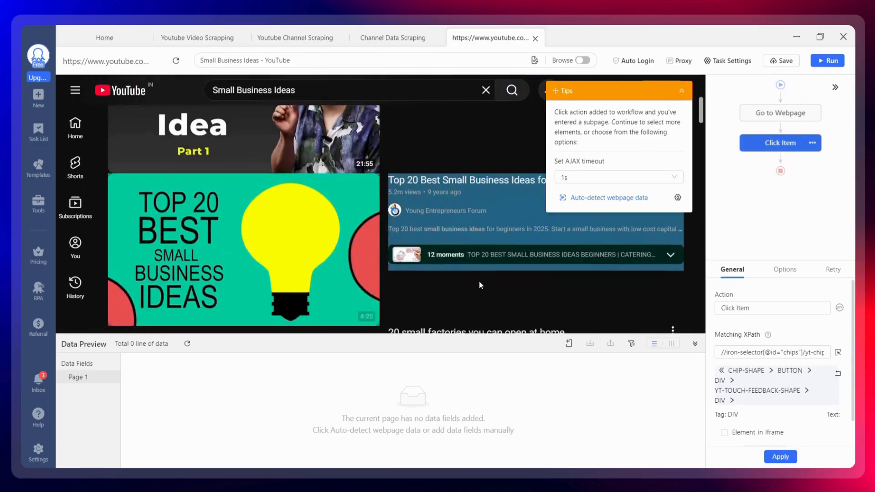
scroll(480, 286, "down", 8)
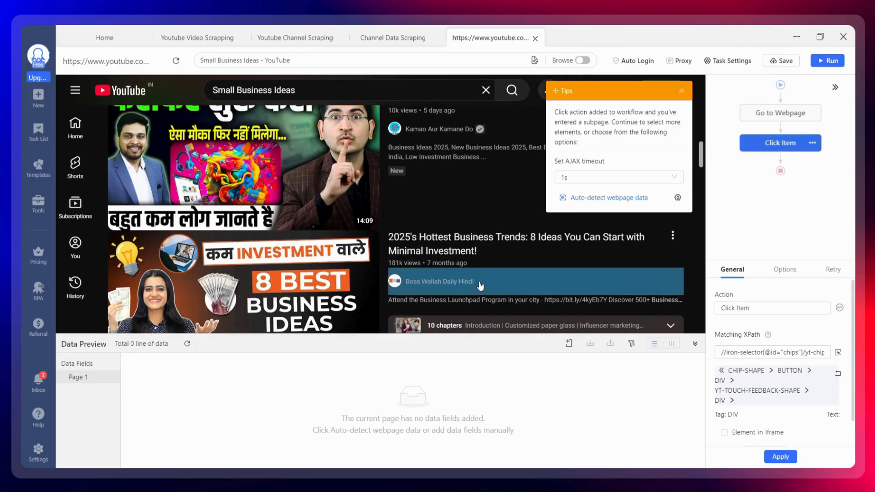
left_click(595, 198)
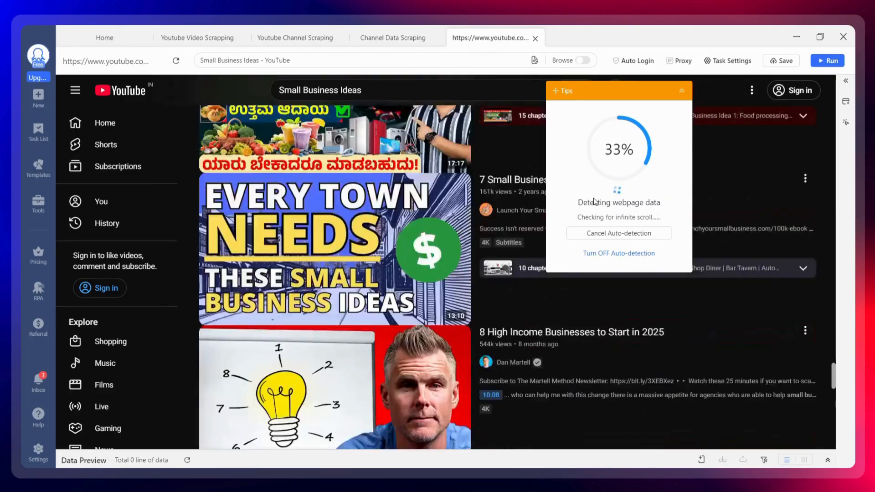
left_click(583, 233)
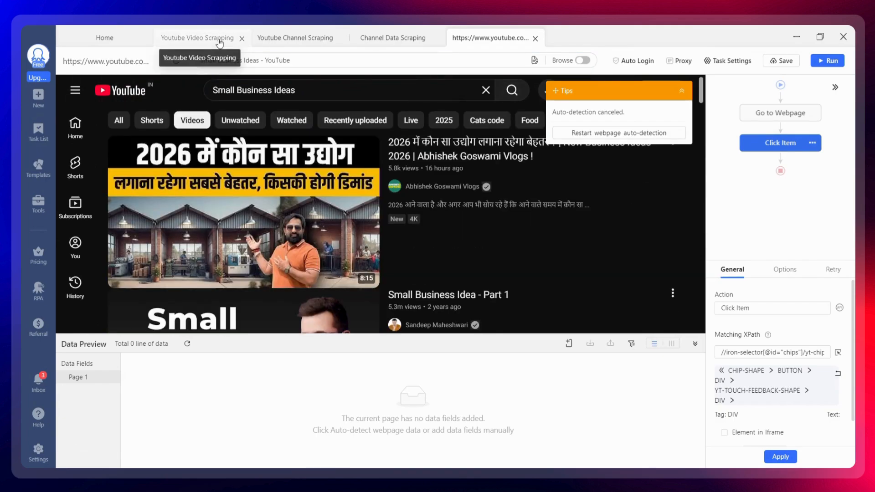
Step: Open the Youtube Video Scrapping task and examine the columns of its extracted data preview
left_click(219, 41)
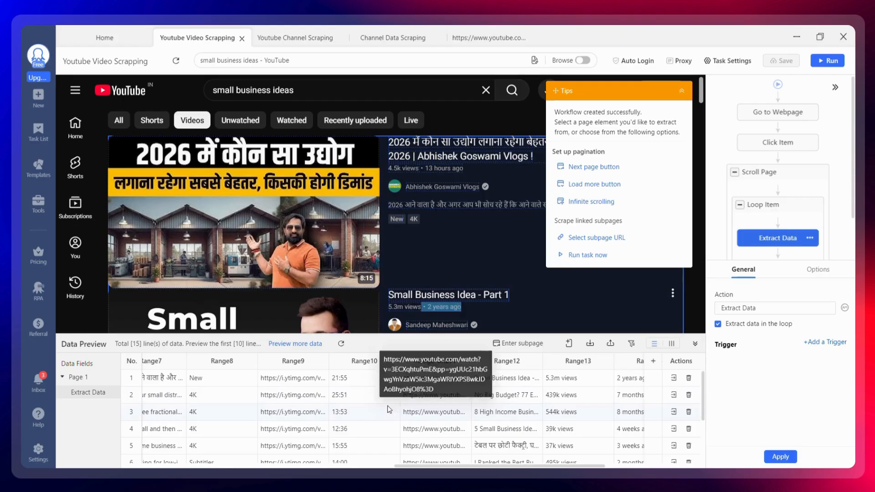
scroll(376, 403, "down", 3)
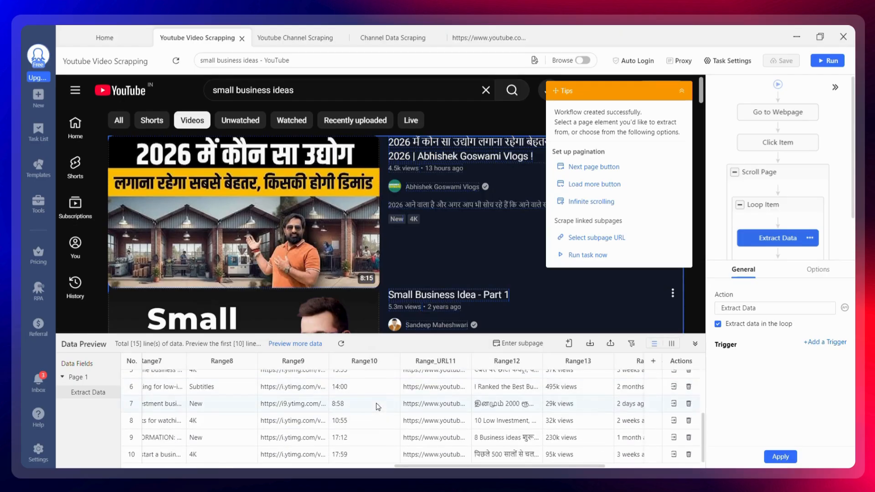
scroll(376, 403, "right", 5)
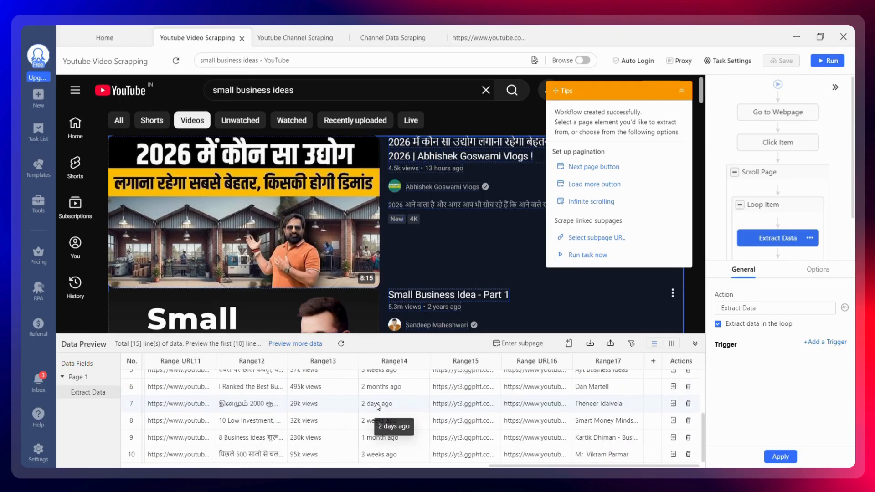
scroll(376, 403, "up", 3)
scroll(376, 403, "left", 1)
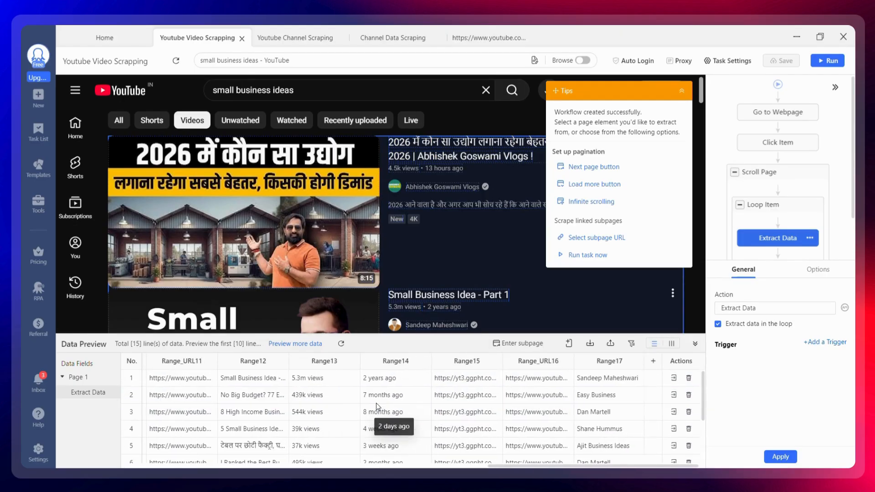
scroll(376, 403, "left", 8)
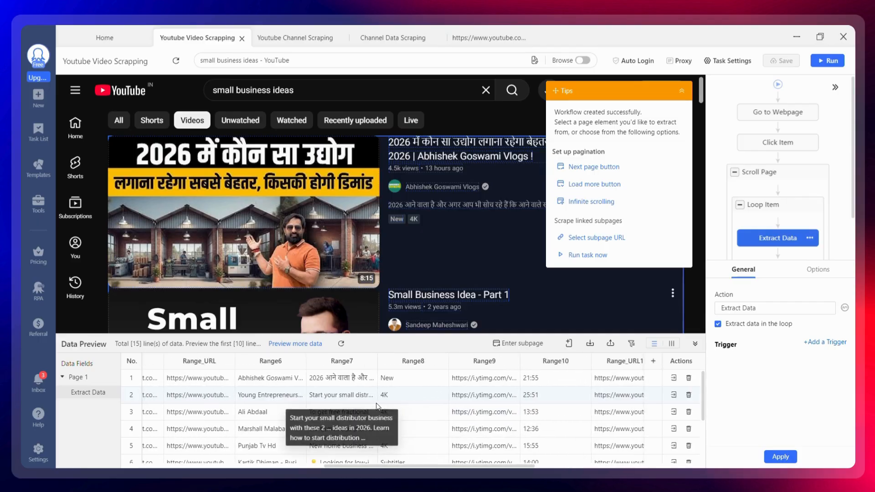
scroll(376, 403, "left", 6)
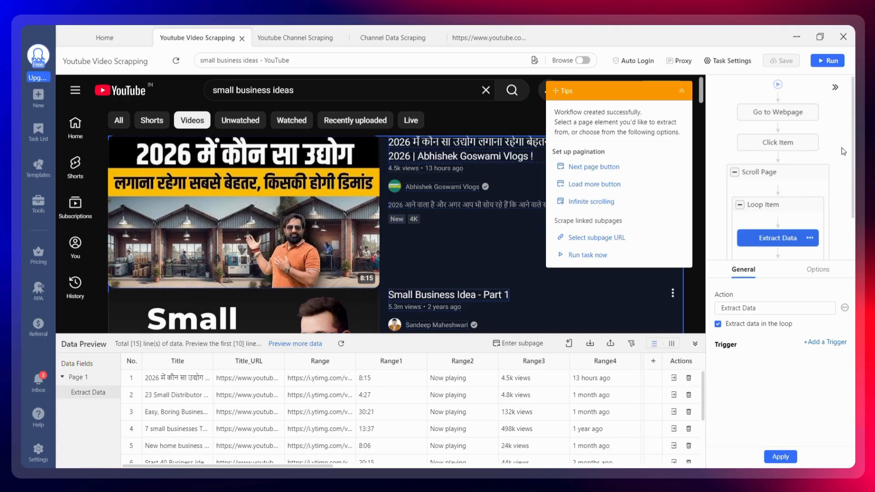
scroll(827, 158, "down", 1)
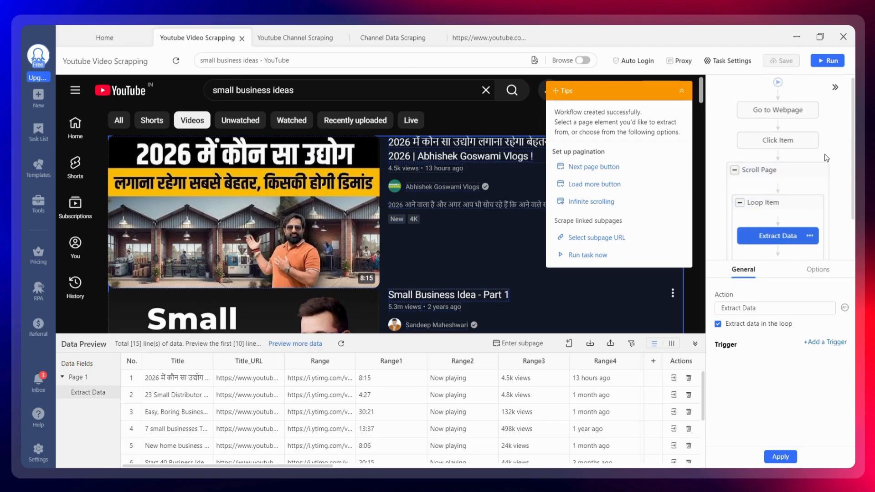
scroll(827, 158, "down", 1)
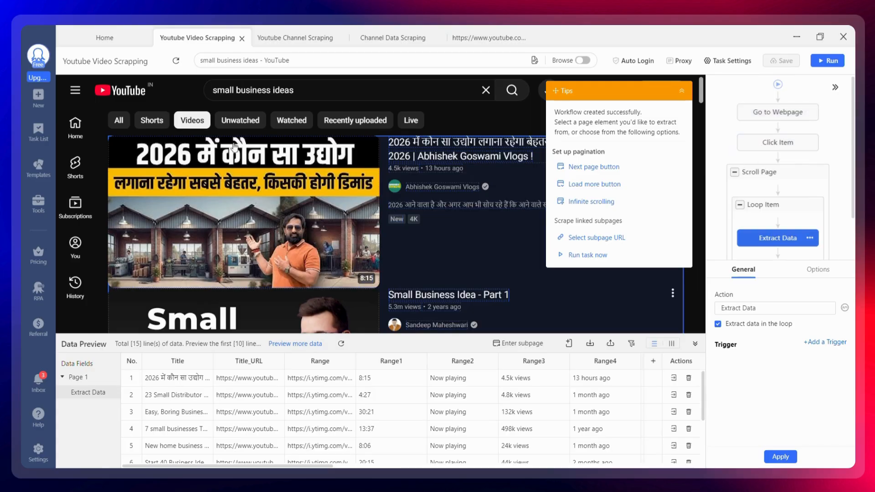
Step: Scroll through the video search results in the task's built-in browser to examine the loaded videos
mouse_move(770, 188)
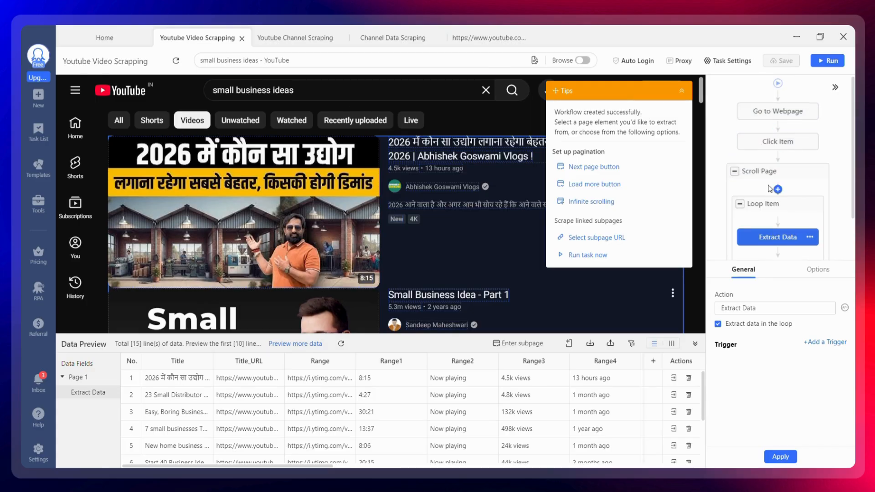
scroll(770, 189, "down", 1)
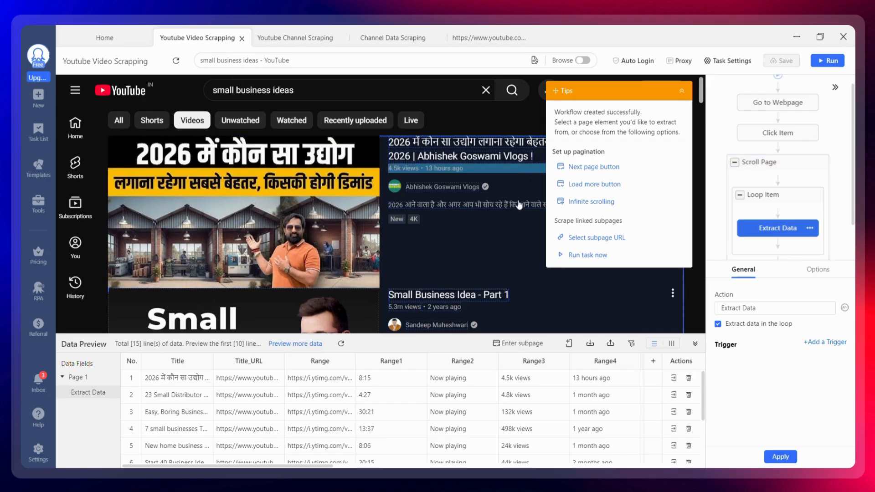
scroll(509, 244, "down", 15)
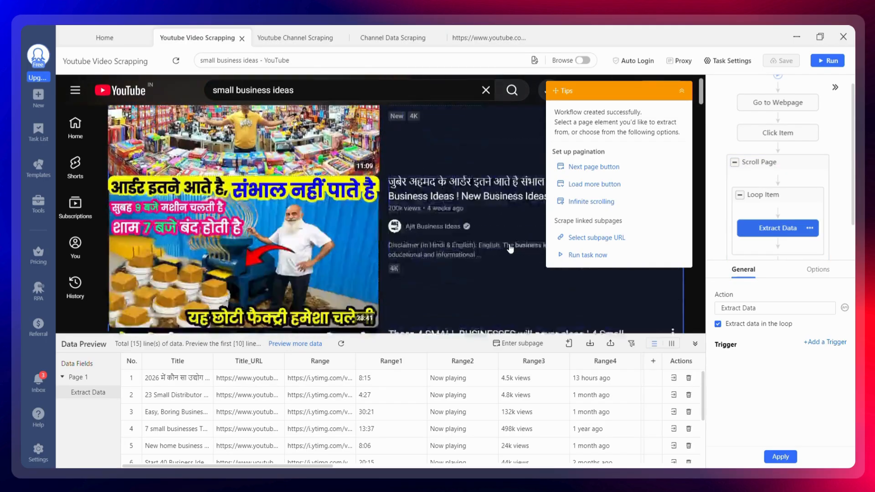
scroll(510, 244, "down", 15)
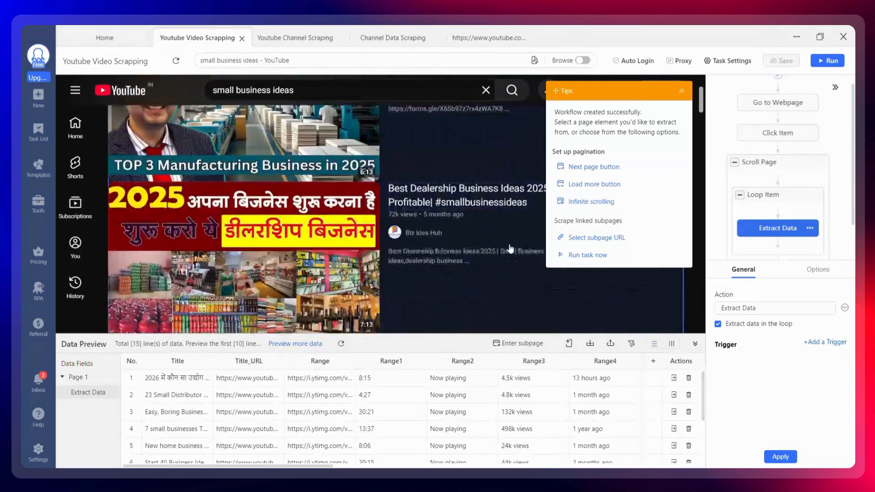
scroll(511, 249, "down", 10)
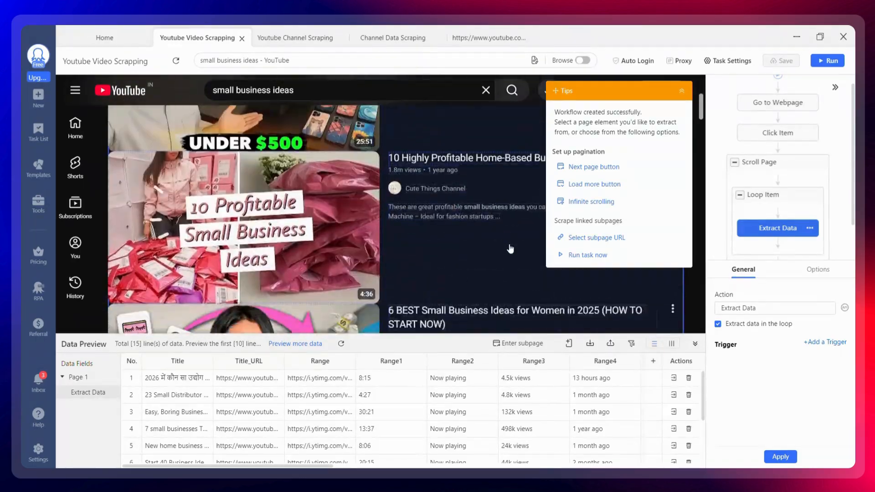
scroll(509, 248, "down", 10)
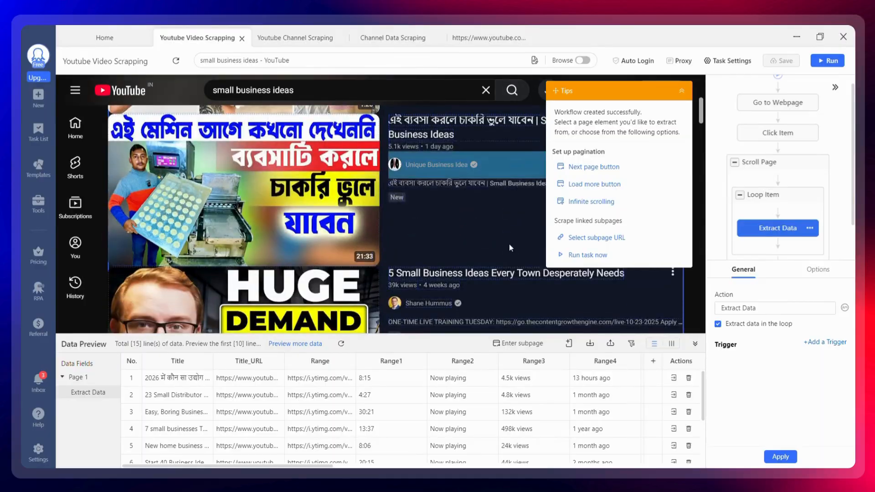
scroll(509, 244, "down", 10)
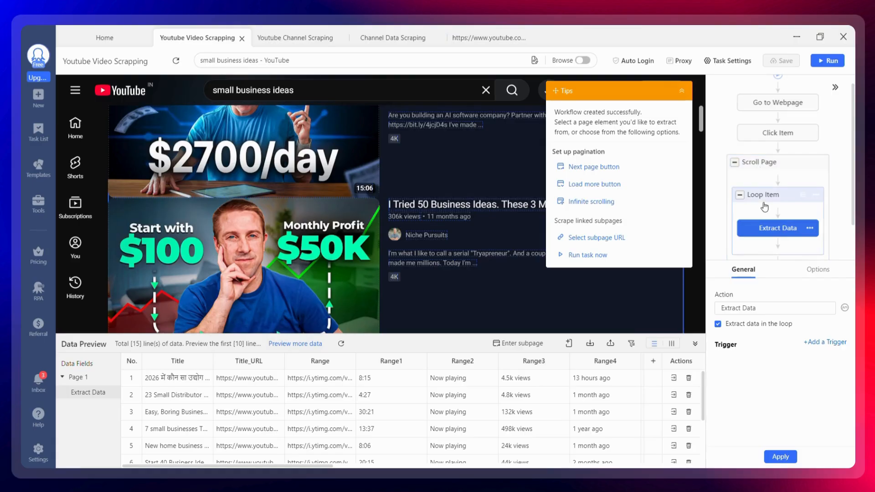
scroll(534, 244, "down", 15)
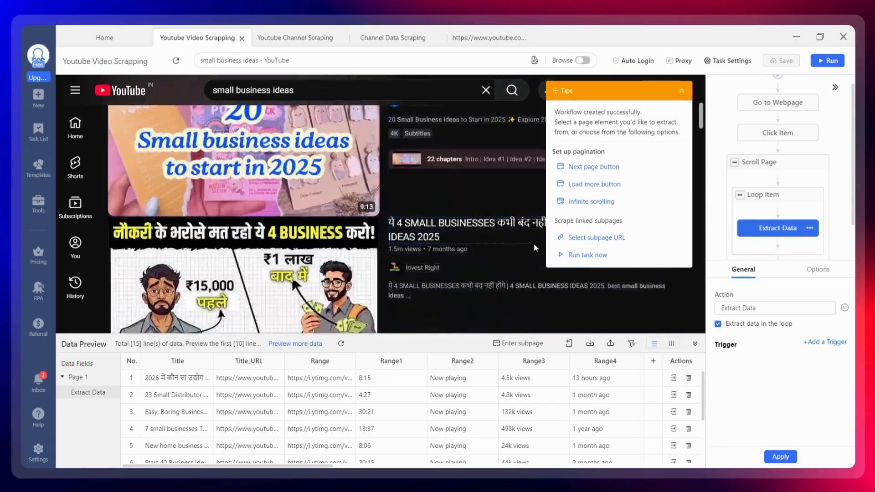
scroll(535, 246, "up", 15)
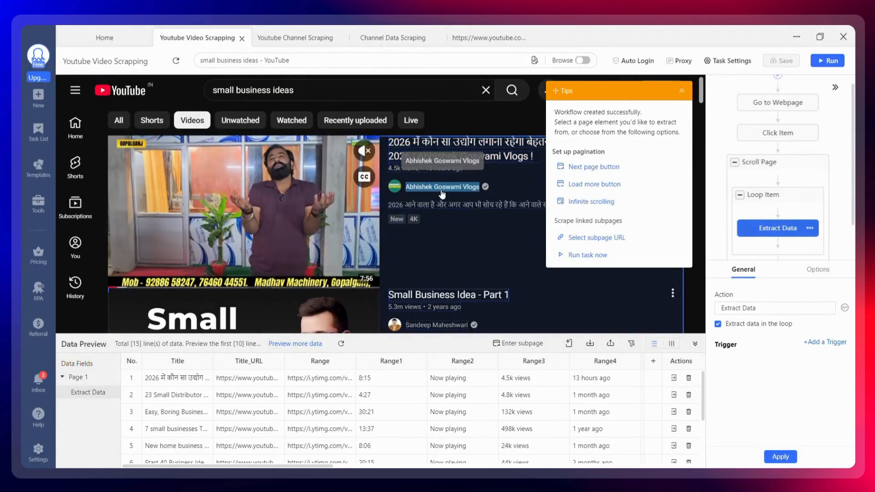
scroll(439, 294, "down", 3)
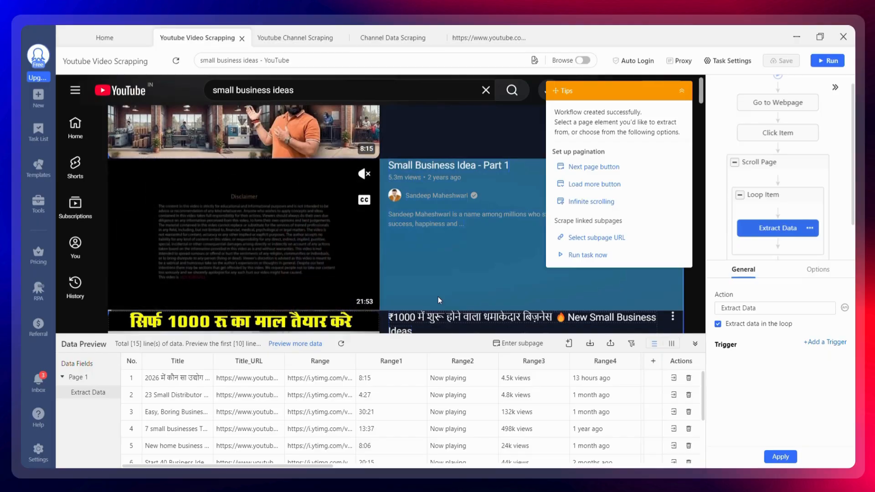
scroll(439, 296, "down", 4)
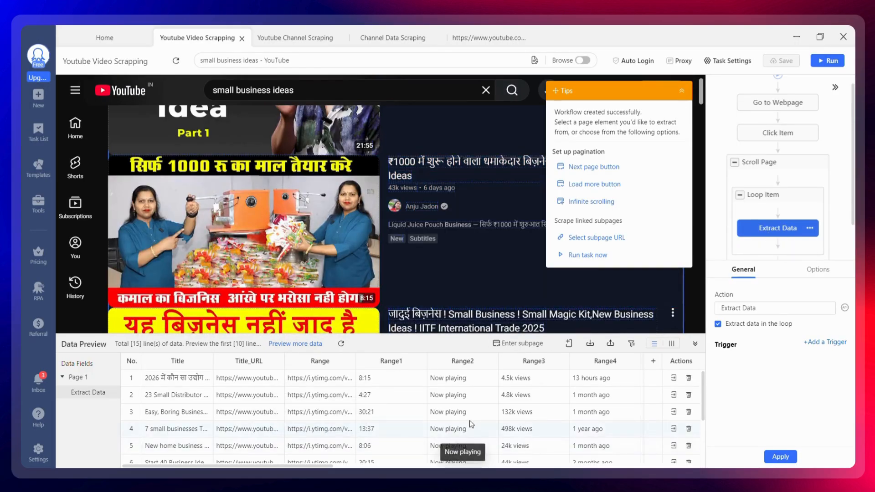
scroll(472, 424, "right", 5)
scroll(470, 420, "left", 5)
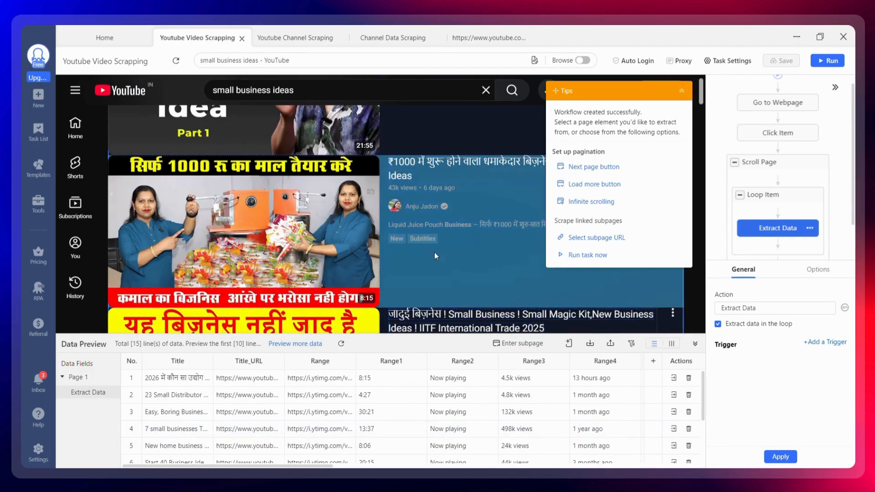
scroll(434, 253, "down", 5)
scroll(436, 256, "up", 10)
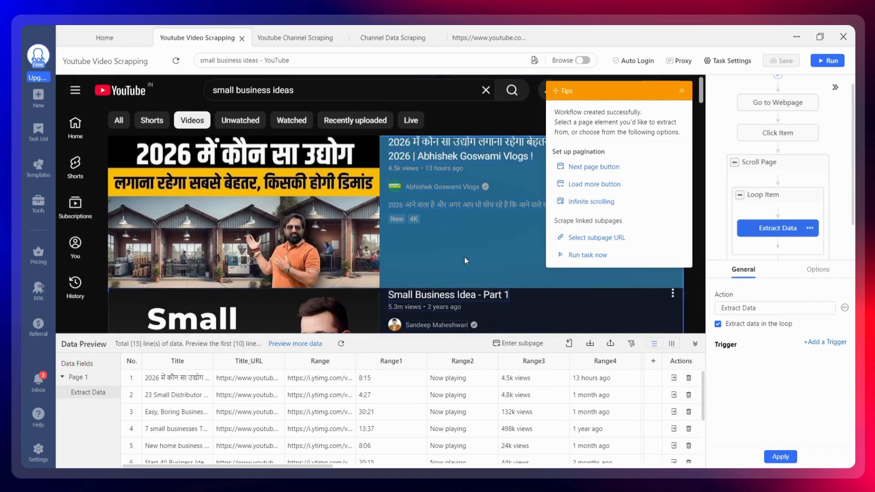
Step: Run the Youtube Video Scrapping task on the local device in Standard Mode and show its browser
left_click(834, 65)
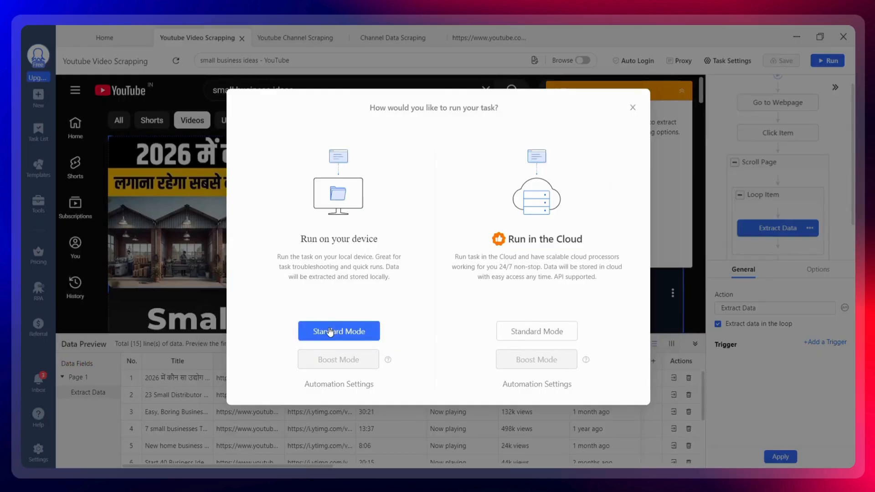
left_click(331, 331)
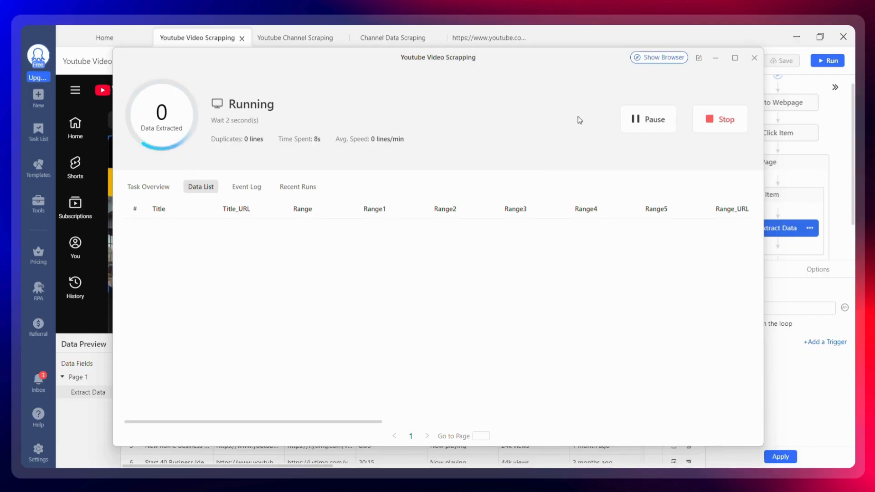
left_click(643, 60)
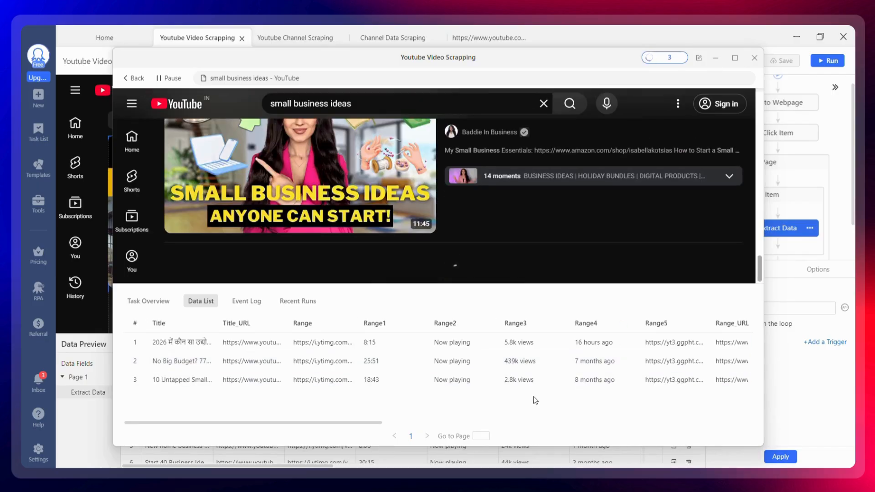
Step: Minimize the running task window and switch to the web browser
mouse_move(450, 480)
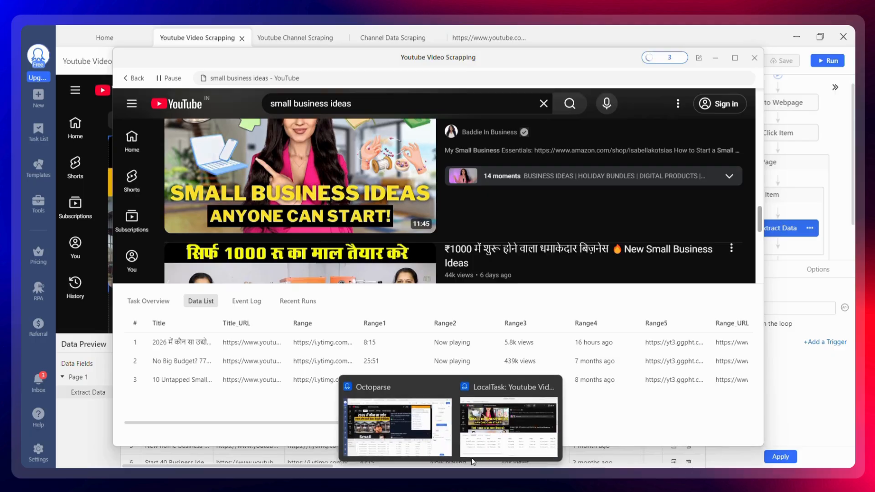
left_click(714, 58)
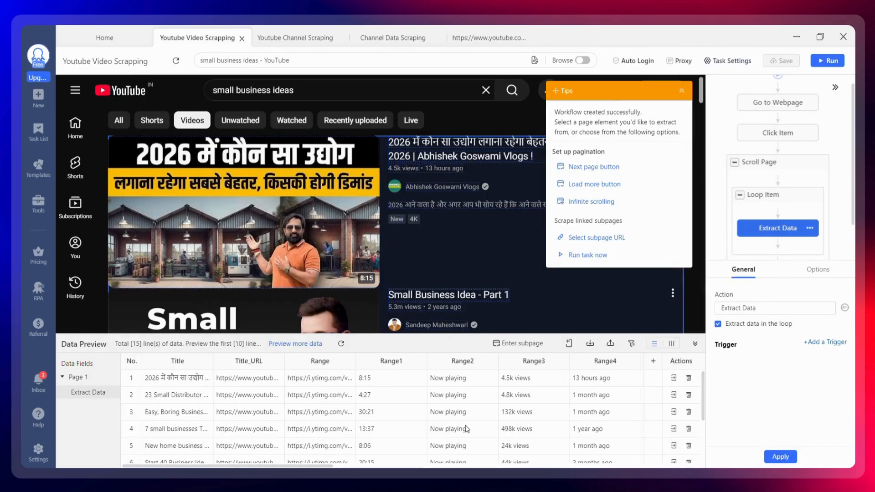
mouse_move(427, 480)
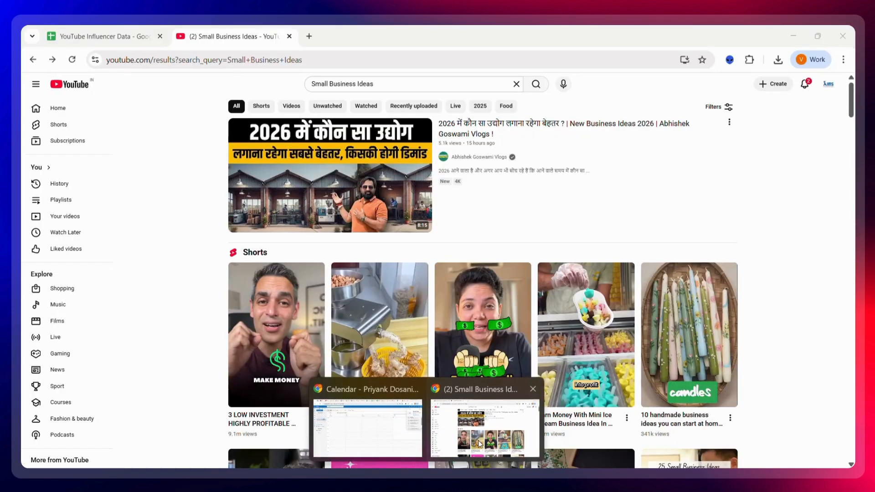
left_click(480, 443)
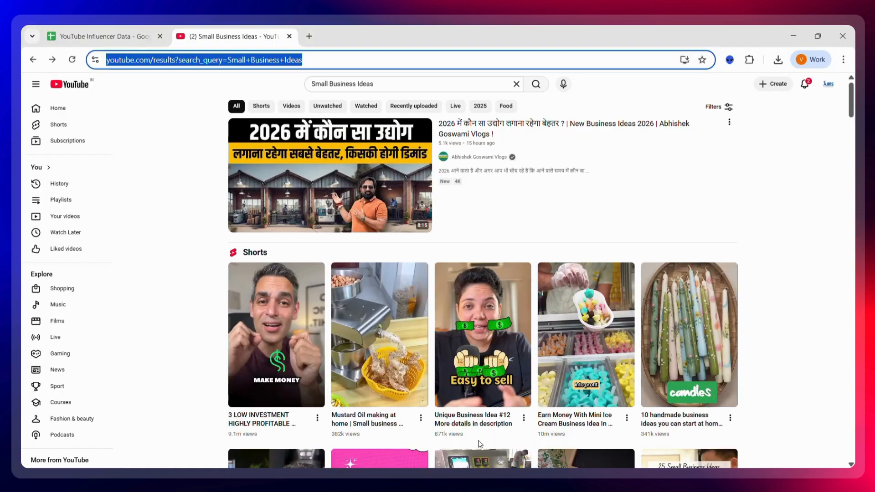
Step: Open the YouTube Video Scraper sheet of the YouTube Influencer Data spreadsheet and examine its scraped columns
left_click(126, 38)
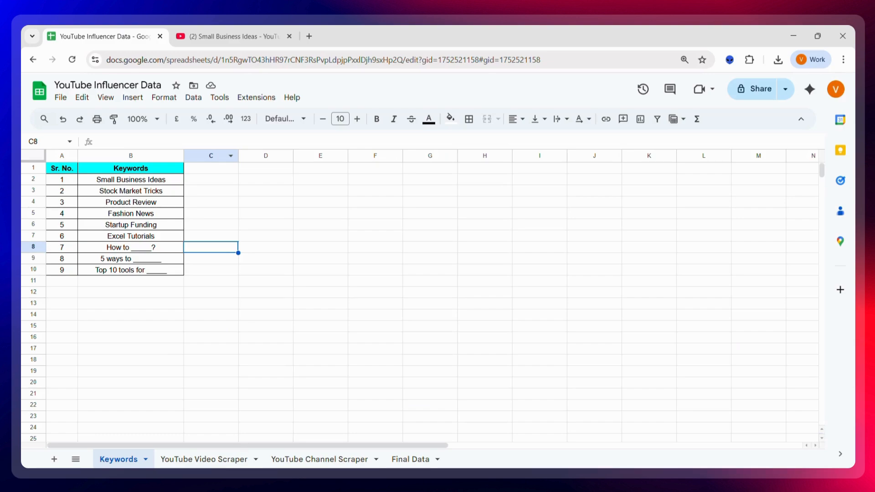
left_click(230, 460)
scroll(268, 224, "left", 10)
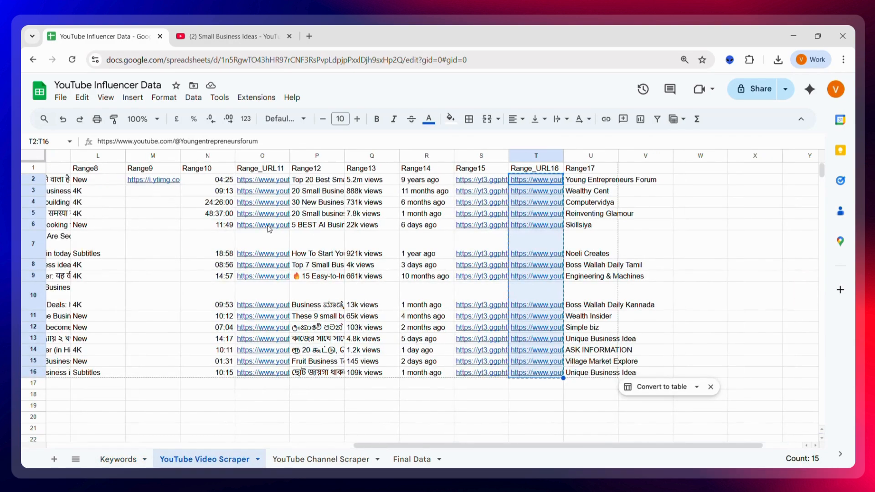
left_click(241, 179)
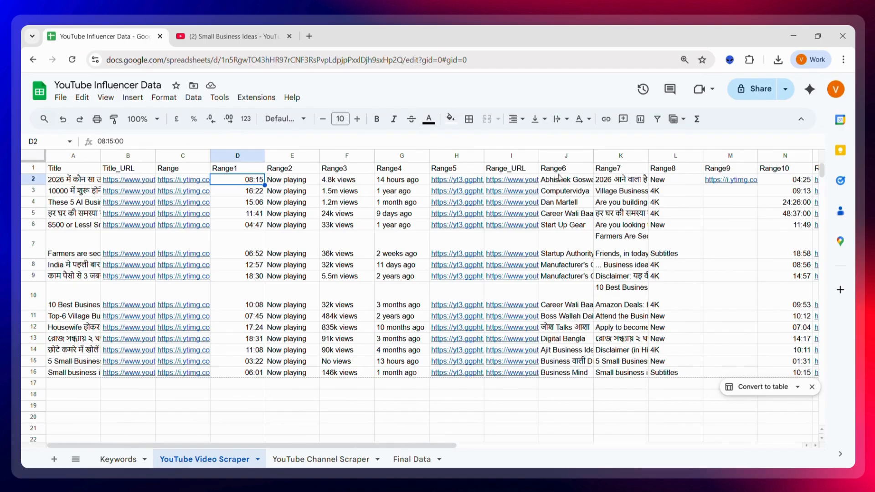
left_click(576, 156)
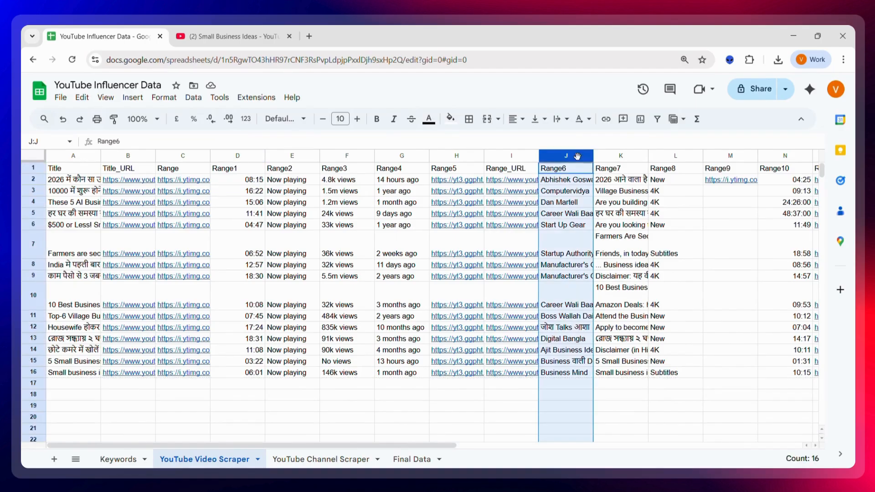
left_click(503, 155)
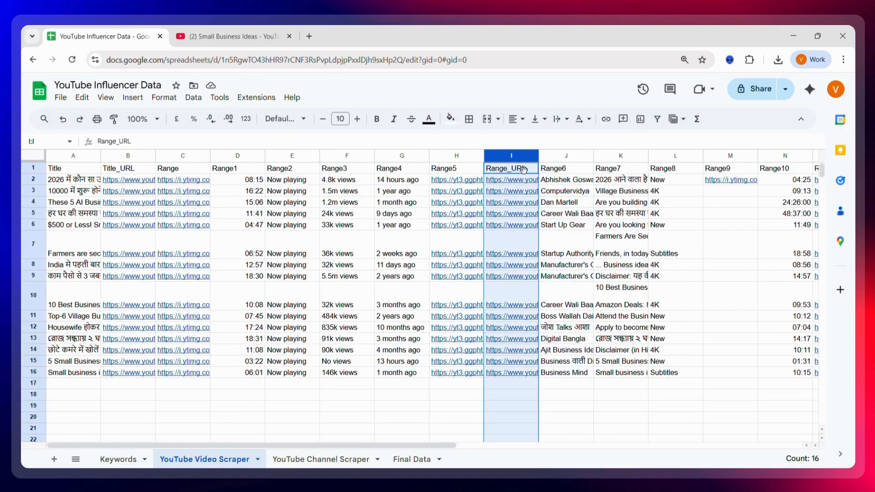
left_click(617, 226)
scroll(619, 232, "right", 5)
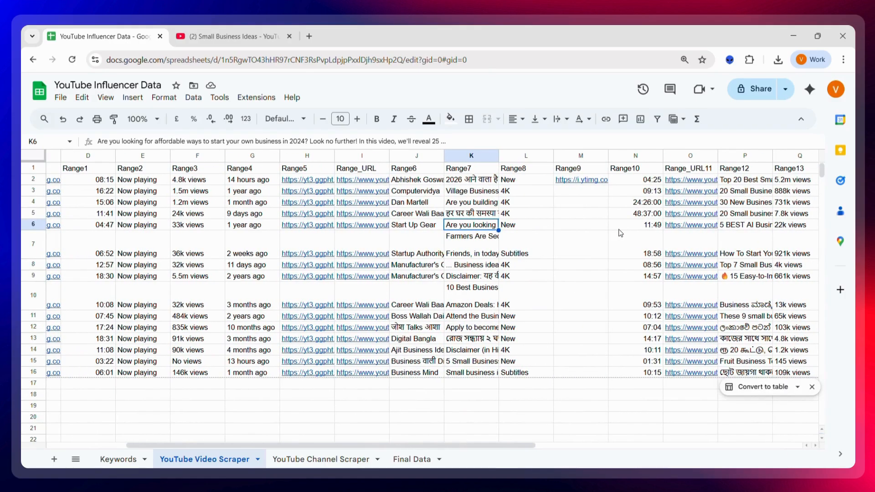
scroll(620, 233, "right", 5)
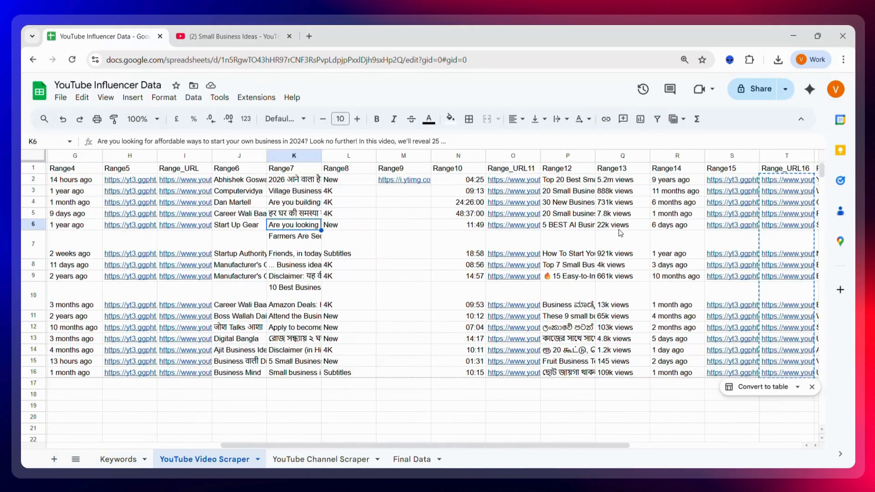
key("Escape")
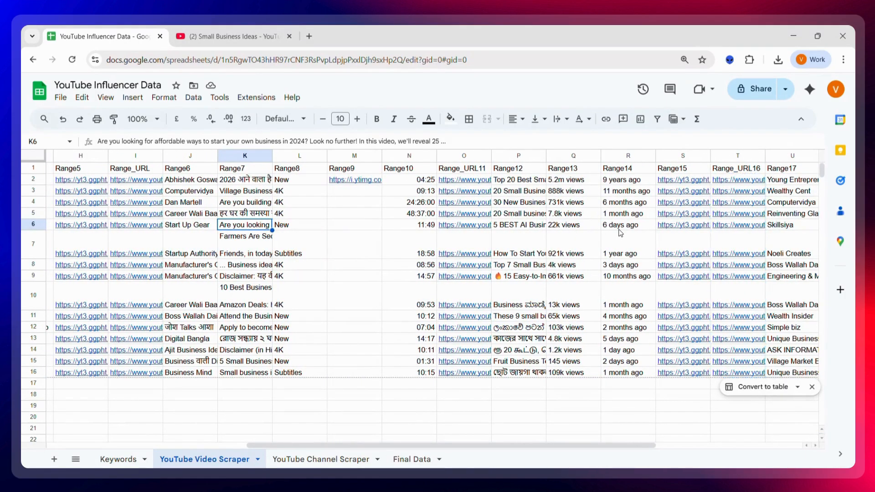
scroll(620, 233, "right", 2)
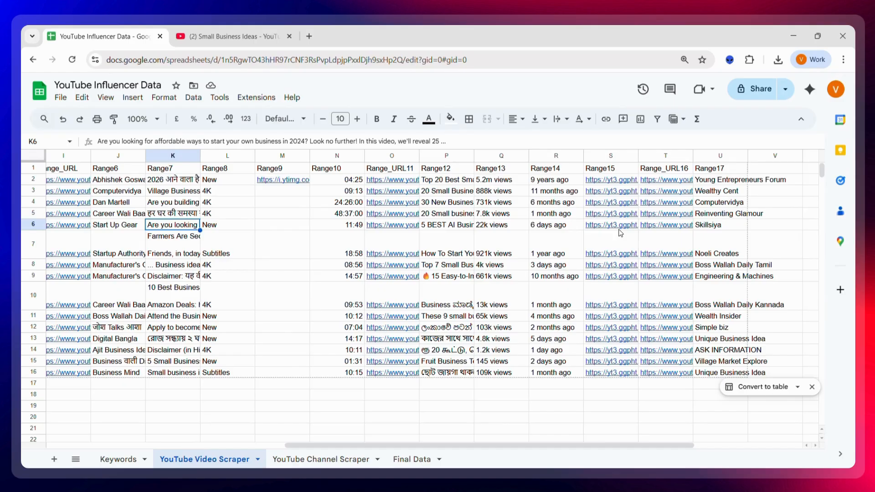
scroll(619, 233, "left", 10)
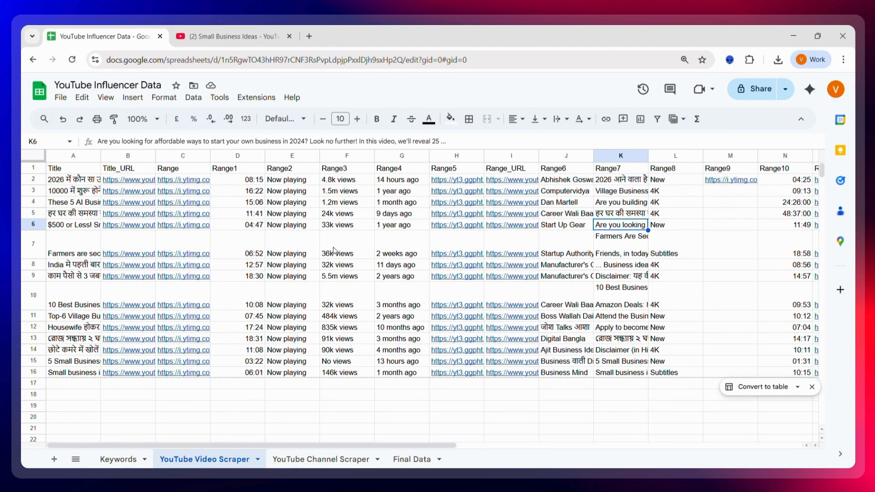
Step: Switch to the YouTube tab and filter the Small Business Ideas search results to show channels only
left_click(269, 44)
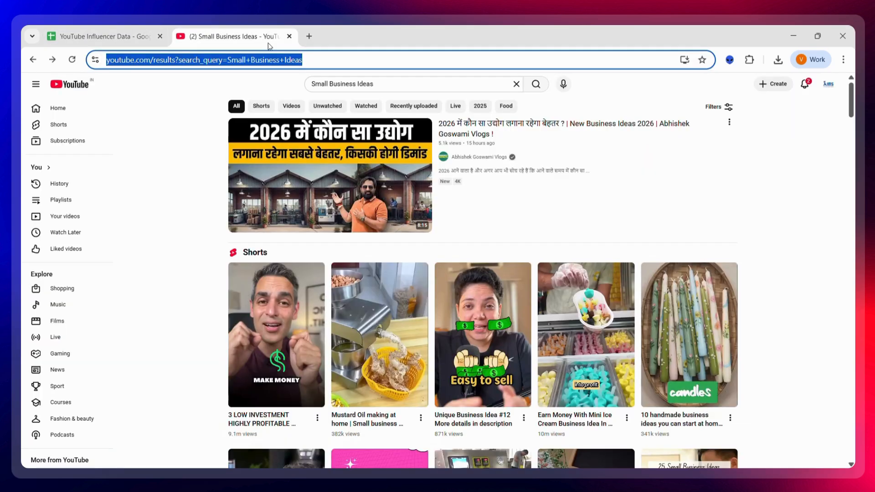
left_click(720, 109)
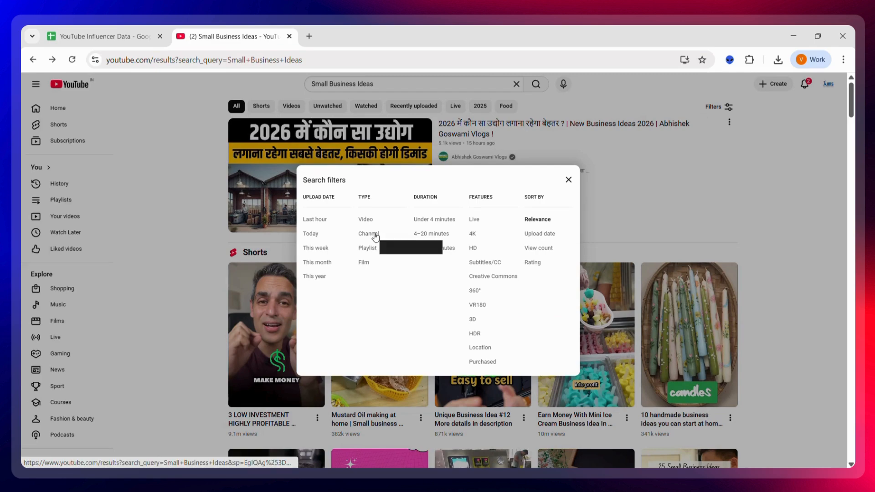
left_click(375, 237)
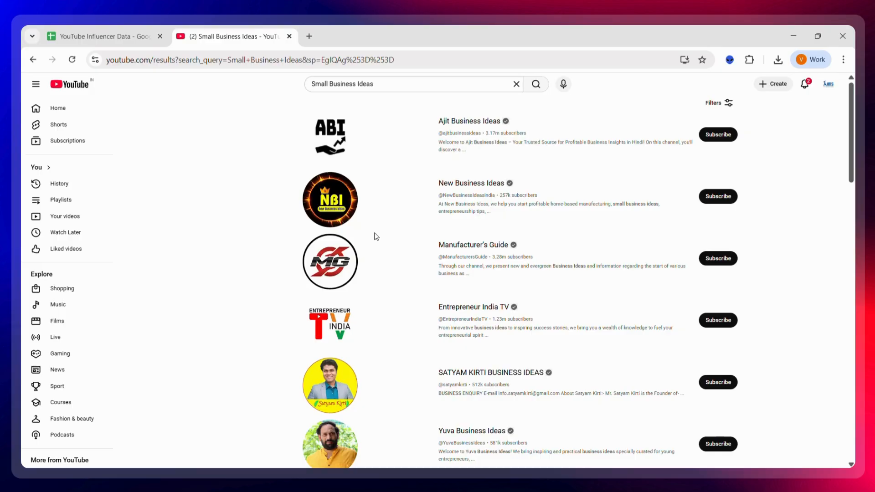
scroll(454, 378, "down", 12)
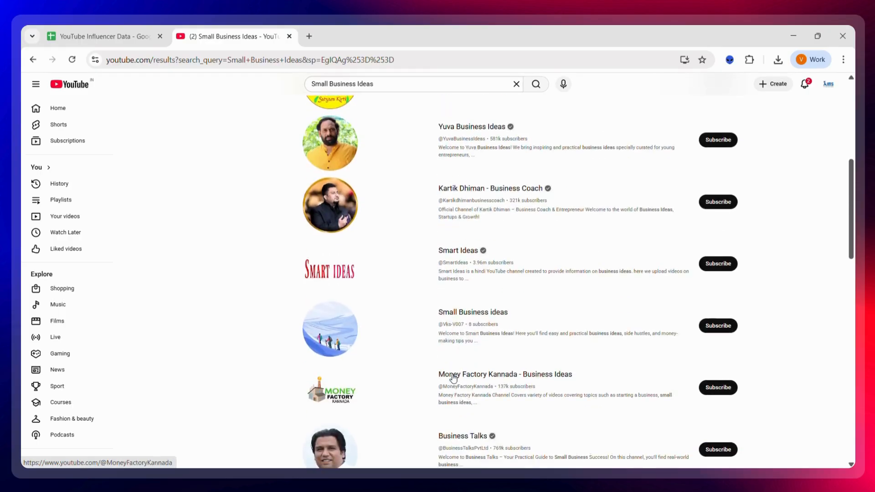
scroll(458, 369, "up", 15)
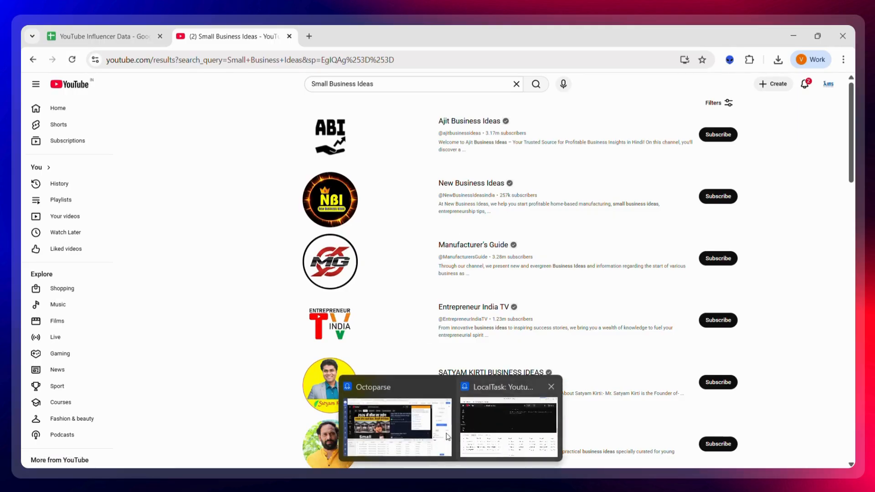
Step: Switch to Octoparse and open the Youtube Channel Scraping task to review its extracted data preview
left_click(428, 431)
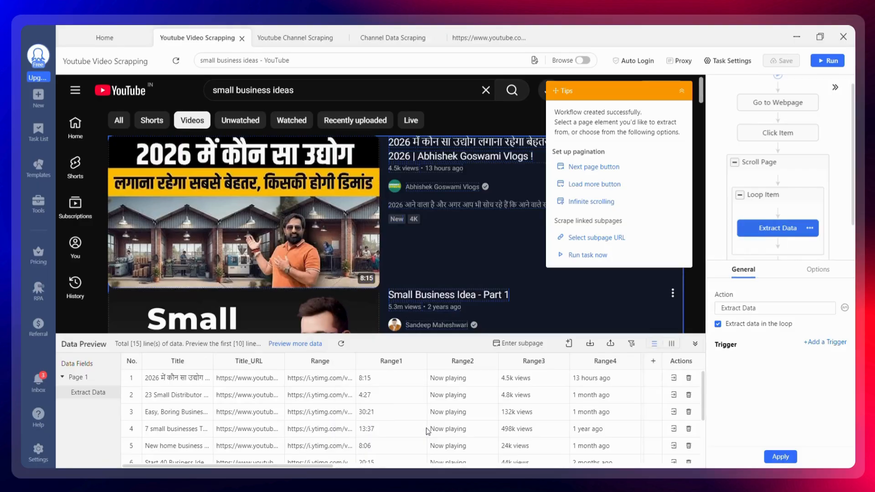
left_click(299, 45)
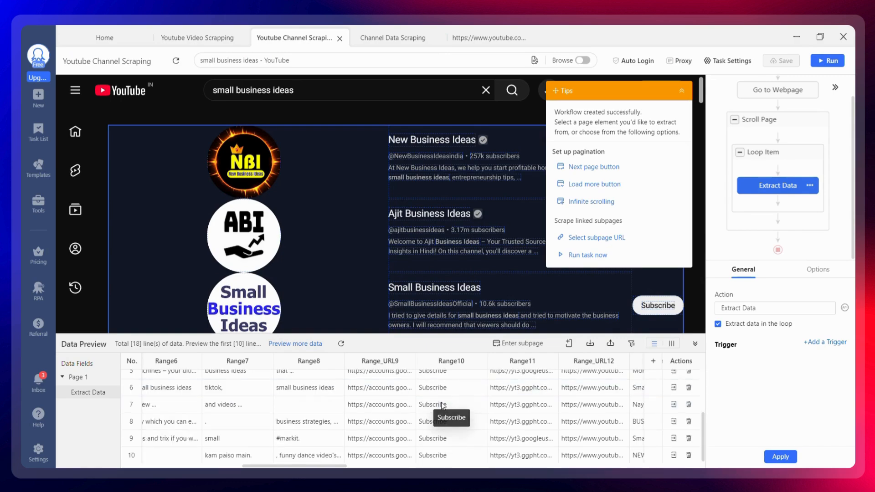
scroll(441, 402, "left", 10)
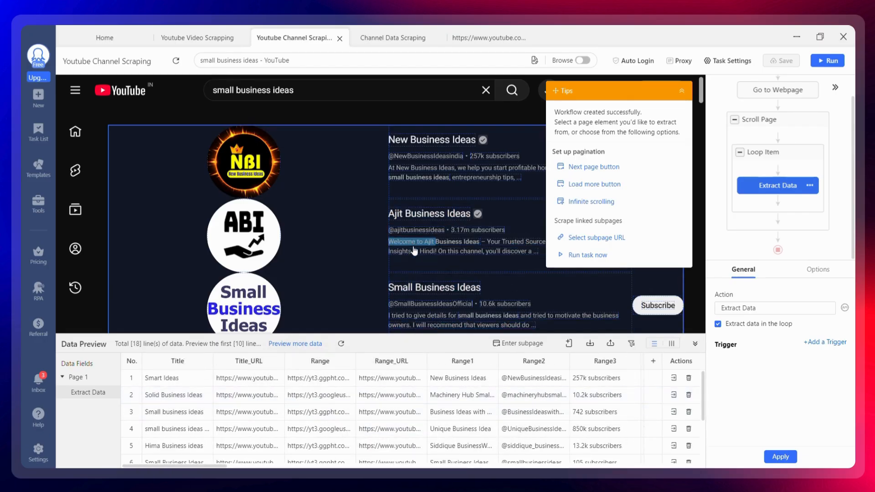
left_click(826, 62)
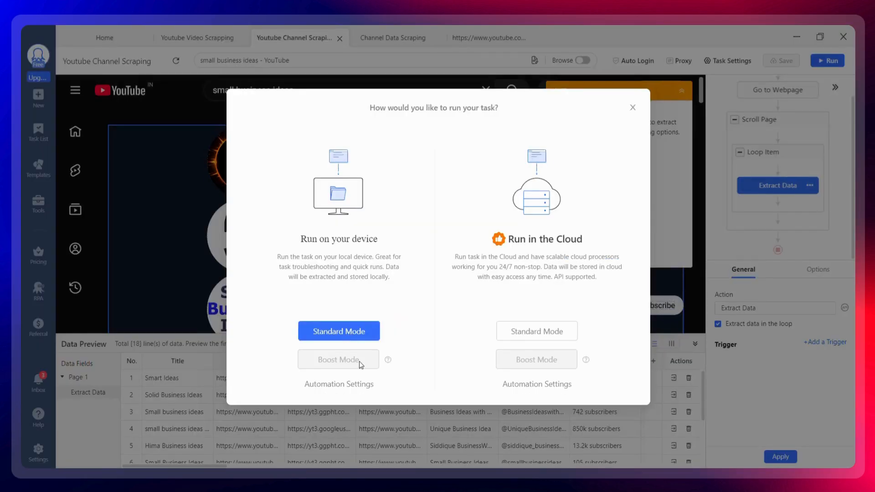
mouse_move(424, 467)
left_click(469, 439)
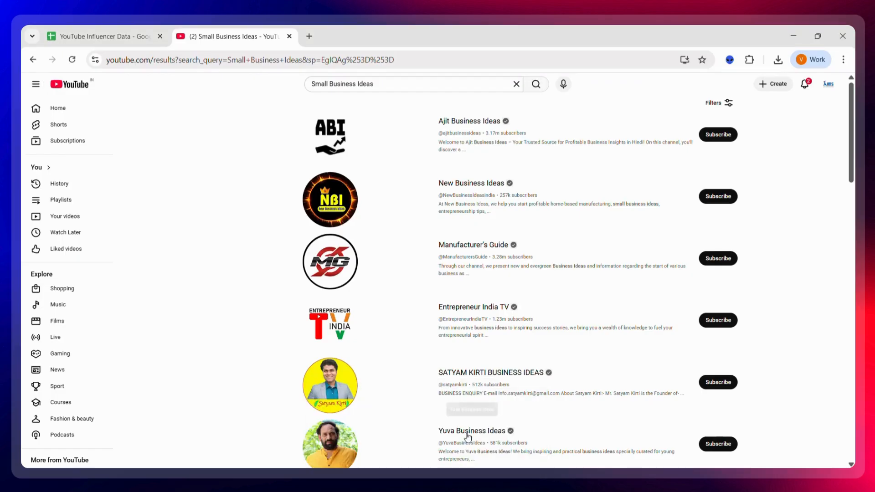
Step: Open the YouTube Channel Scraper sheet of the spreadsheet and examine its scraped channel columns
left_click(95, 33)
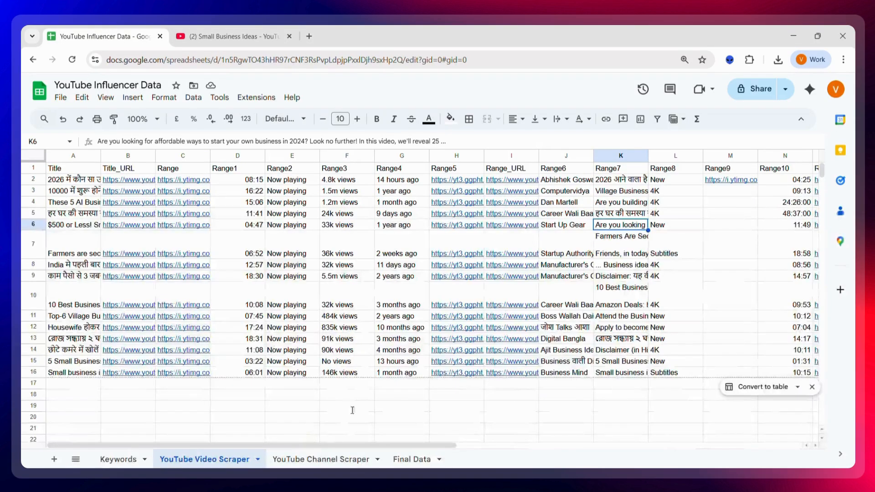
left_click(338, 454)
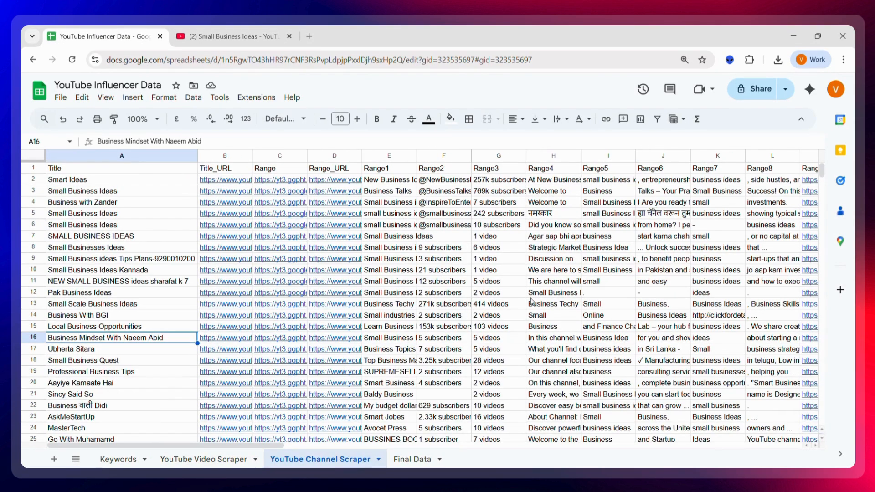
scroll(532, 301, "right", 5)
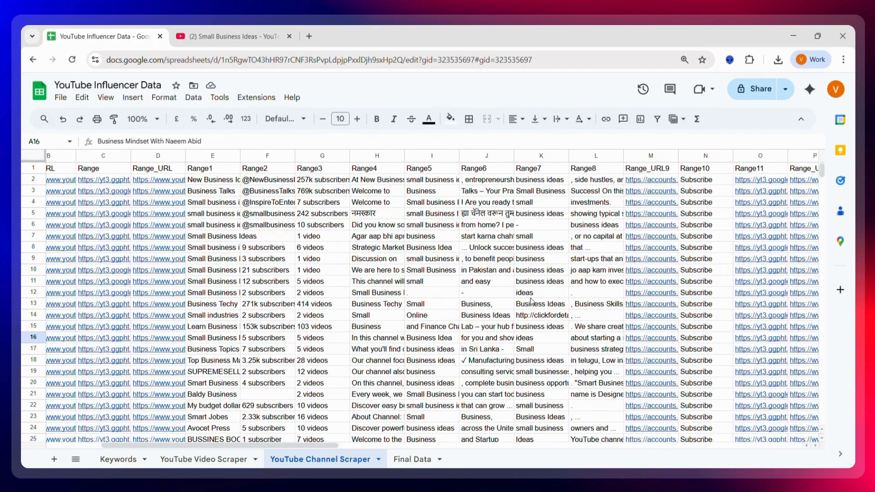
scroll(532, 301, "right", 5)
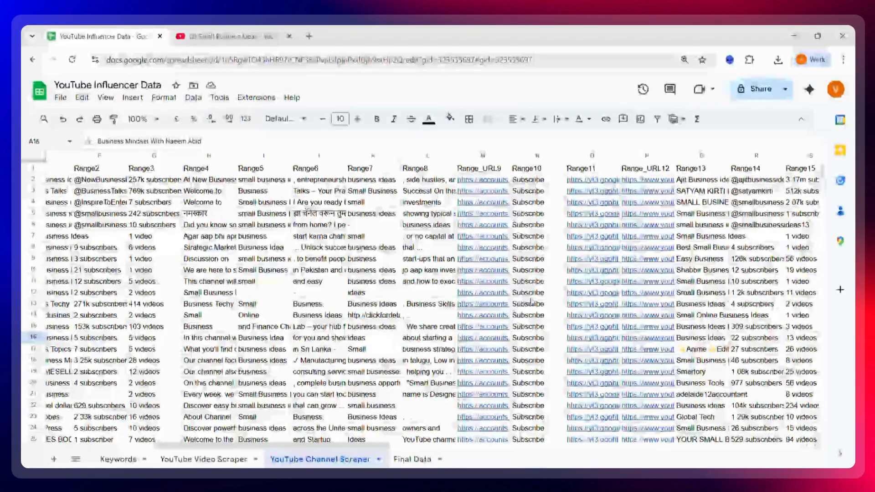
scroll(532, 300, "left", 6)
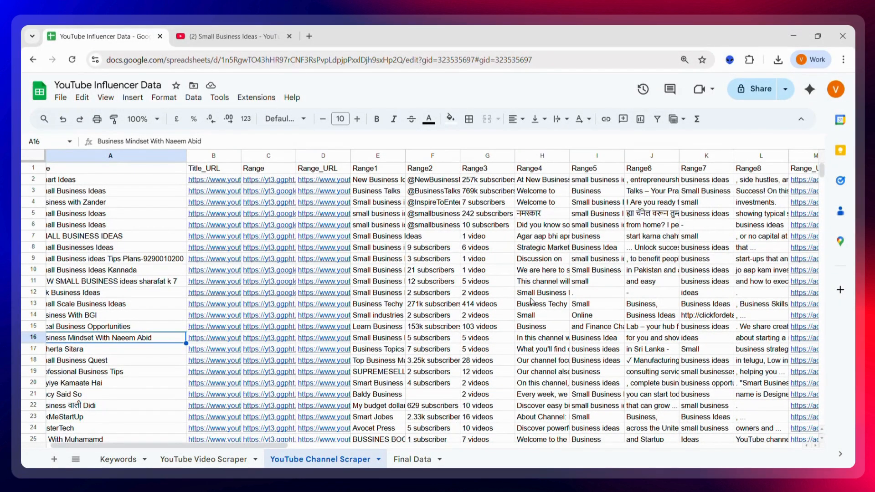
scroll(532, 300, "left", 1)
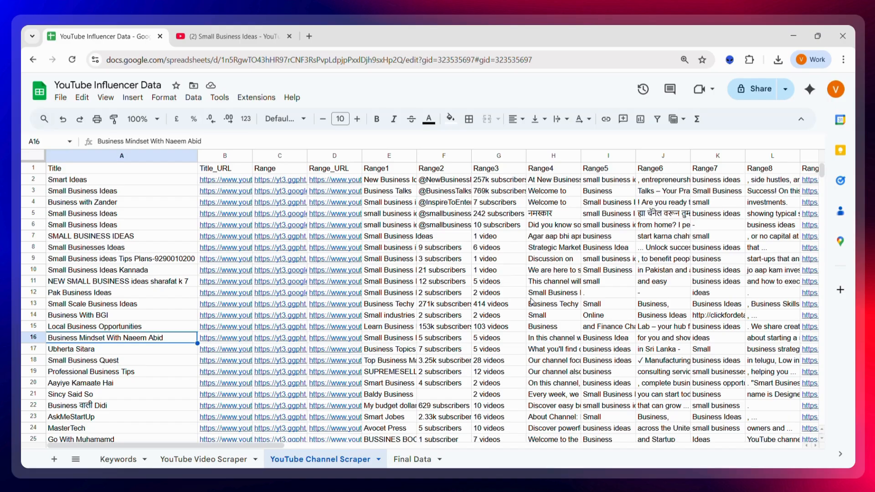
scroll(594, 170, "right", 5)
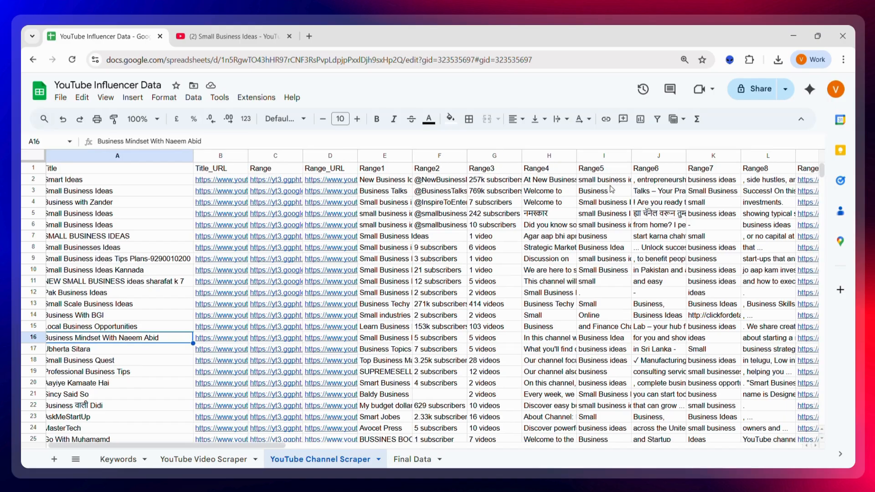
Step: Delete columns H through N, from Range4 to Range10, from the YouTube Channel Scraper sheet
left_click(575, 155)
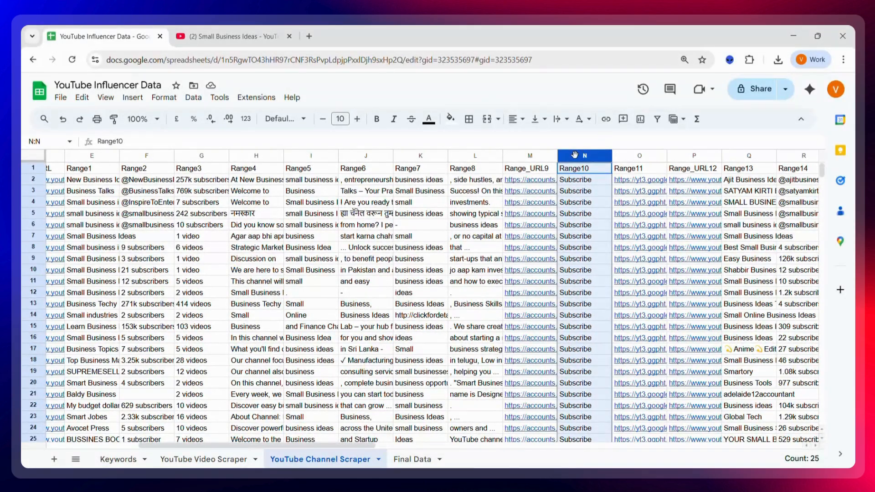
left_click_drag(575, 156, 256, 156)
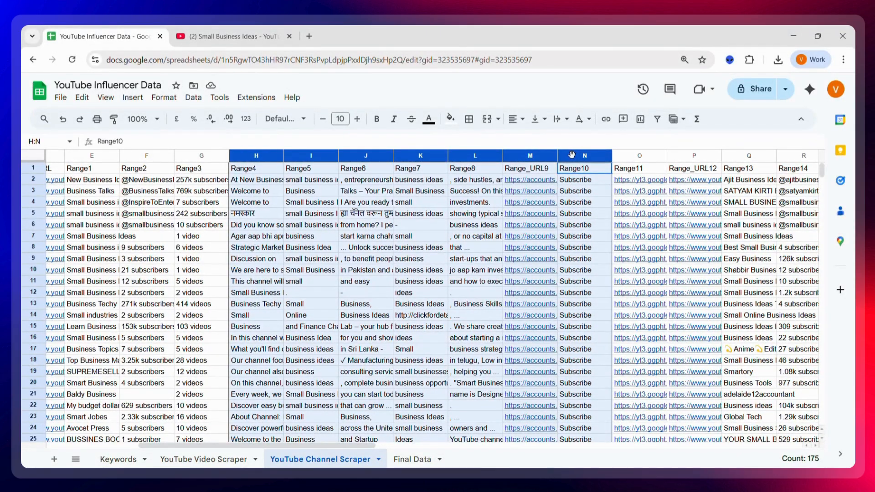
right_click(529, 159)
left_click(557, 243)
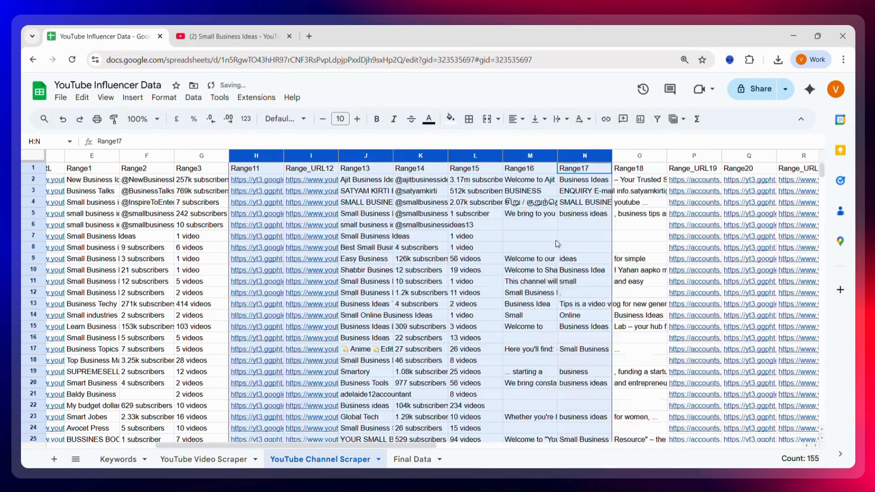
Step: Inspect the remaining channel name, handle and subscriber cells of the sheet
left_click(360, 272)
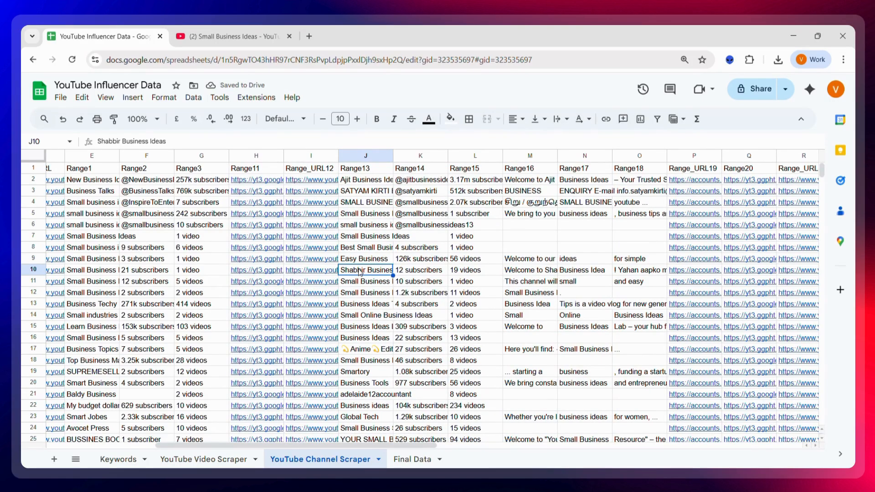
scroll(360, 272, "left", 5)
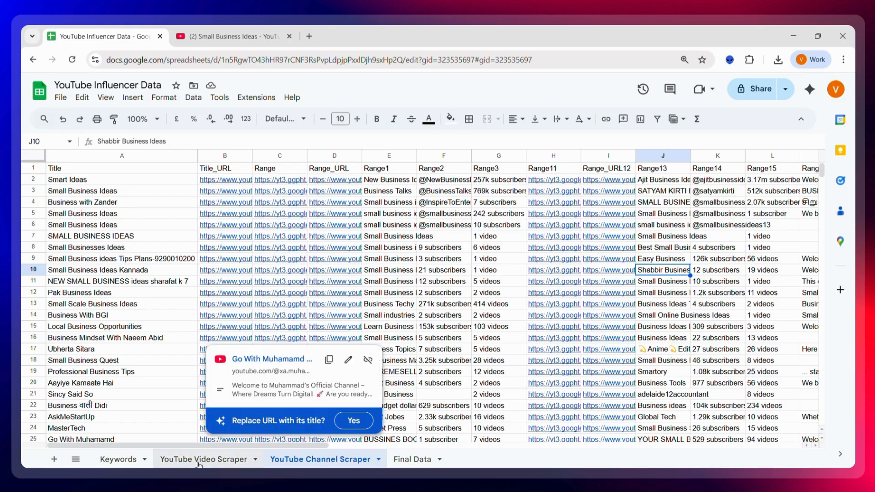
left_click(432, 228)
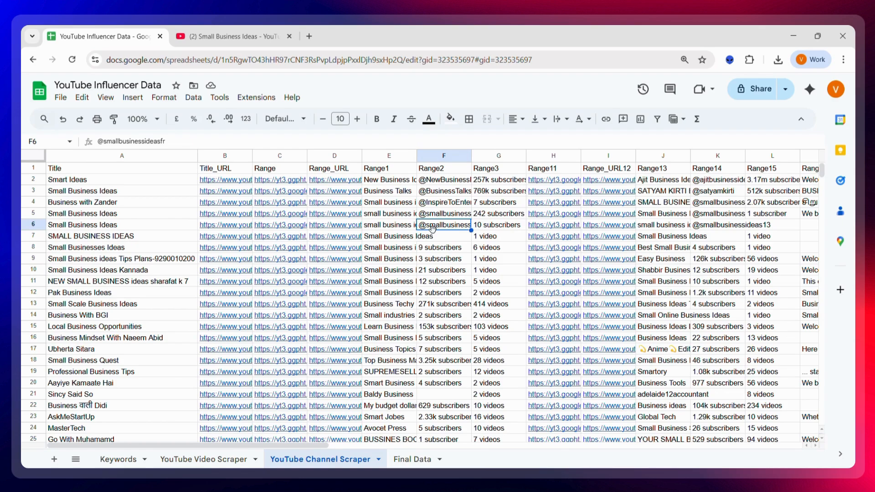
left_click(163, 226)
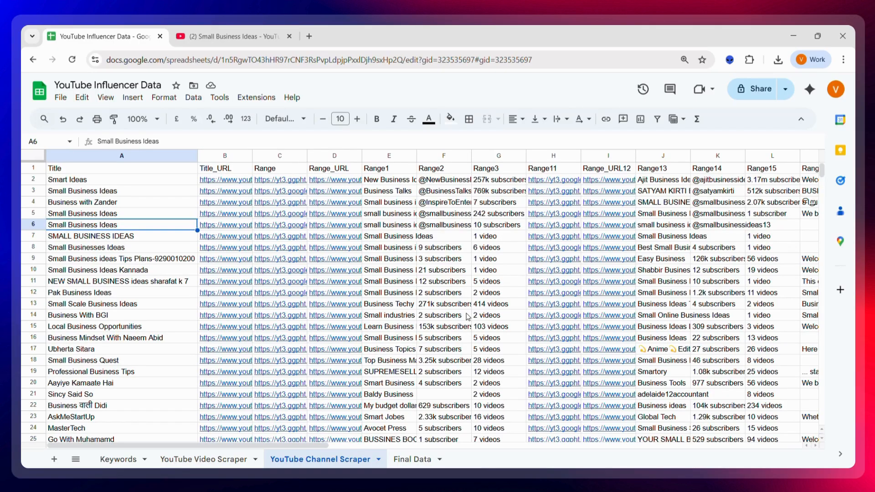
Step: Open the Ajit Business Ideas channel from the YouTube search results in a new tab
left_click(264, 39)
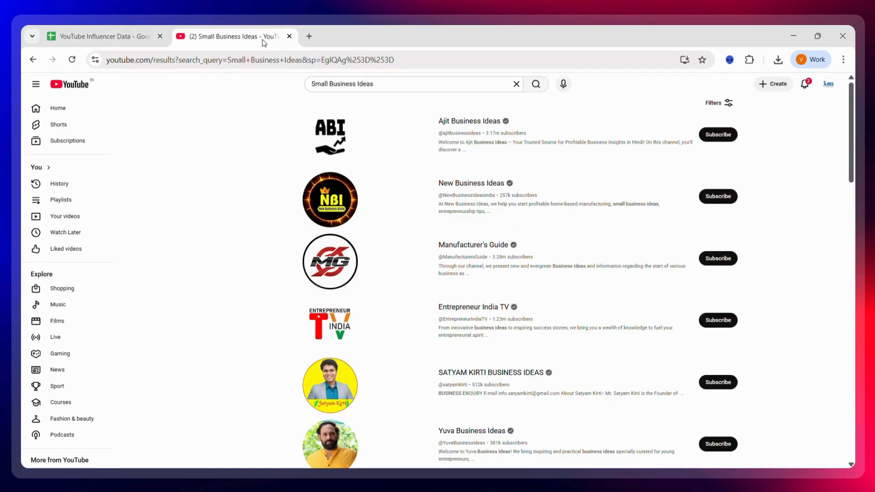
right_click(481, 124)
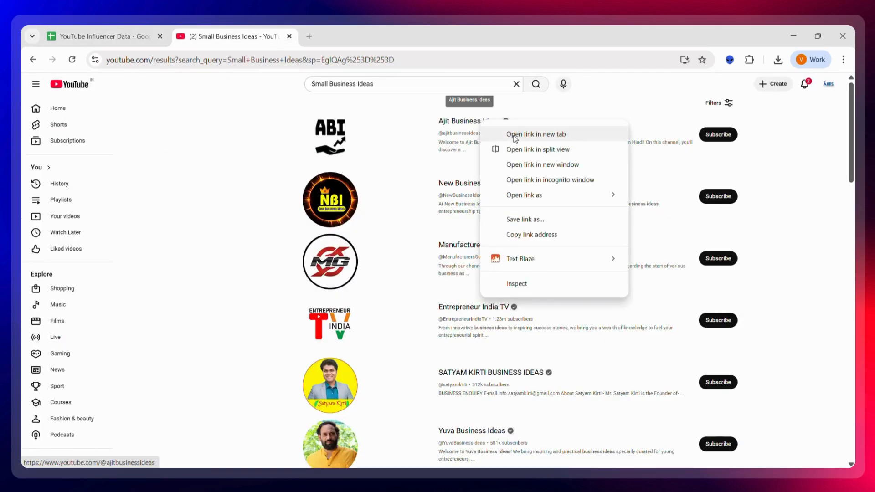
left_click(533, 133)
left_click(332, 45)
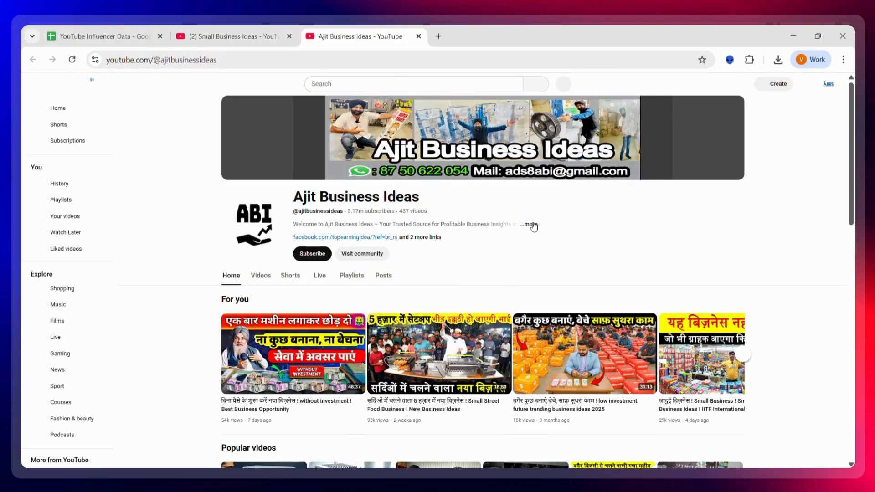
Step: Open the channel's full description and examine its links and contact details
left_click(529, 224)
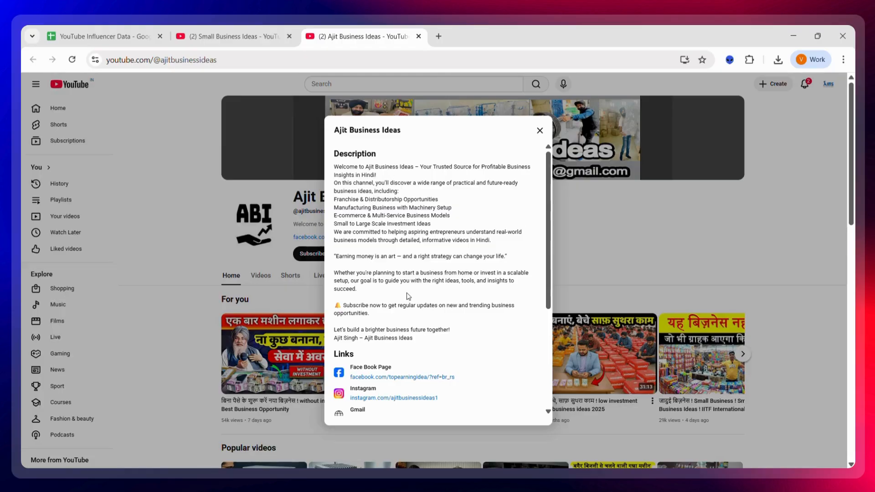
scroll(407, 294, "down", 4)
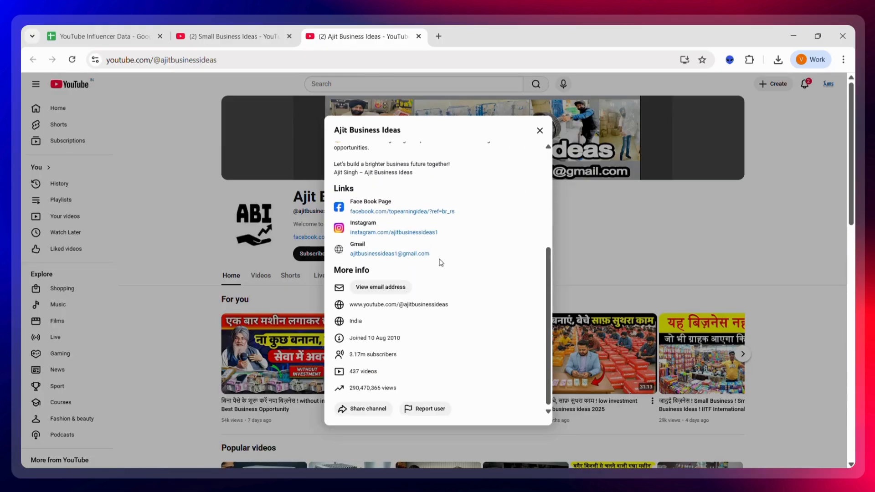
left_click_drag(441, 255, 350, 242)
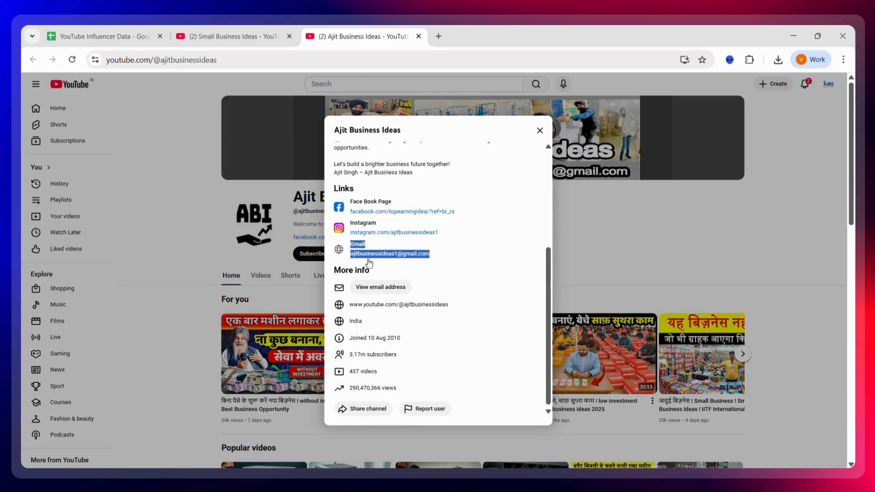
left_click(504, 291)
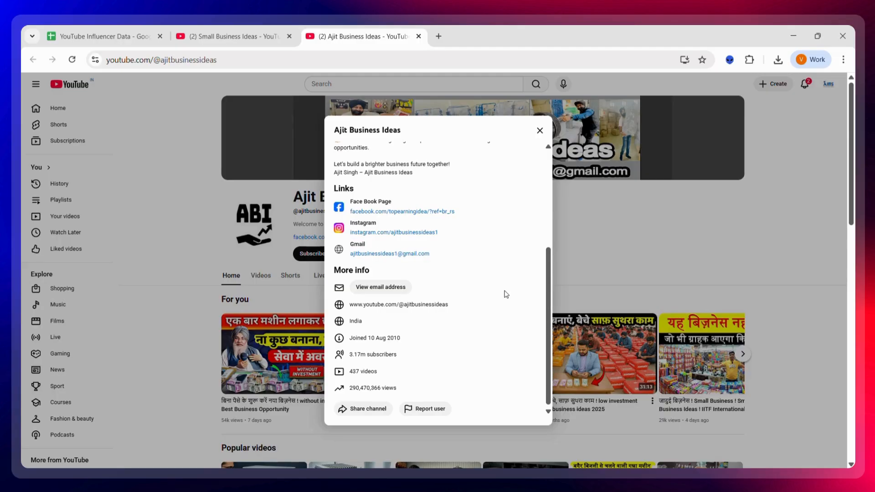
scroll(506, 294, "up", 4)
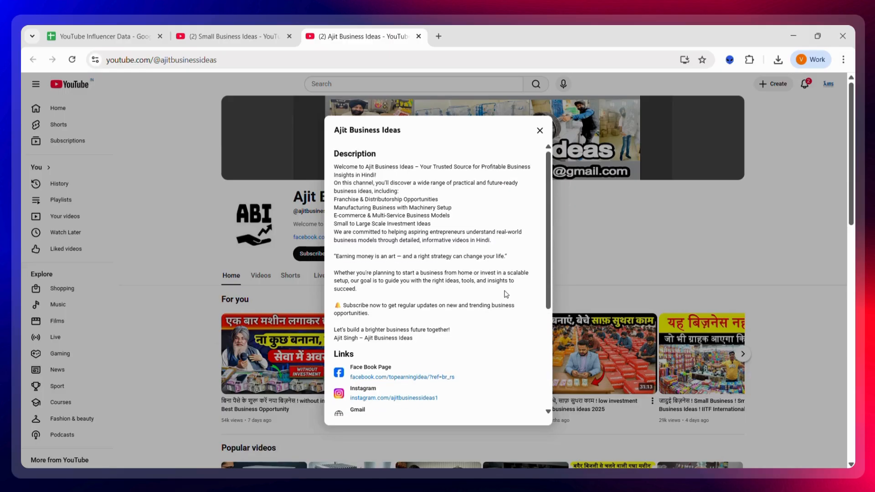
scroll(505, 294, "down", 5)
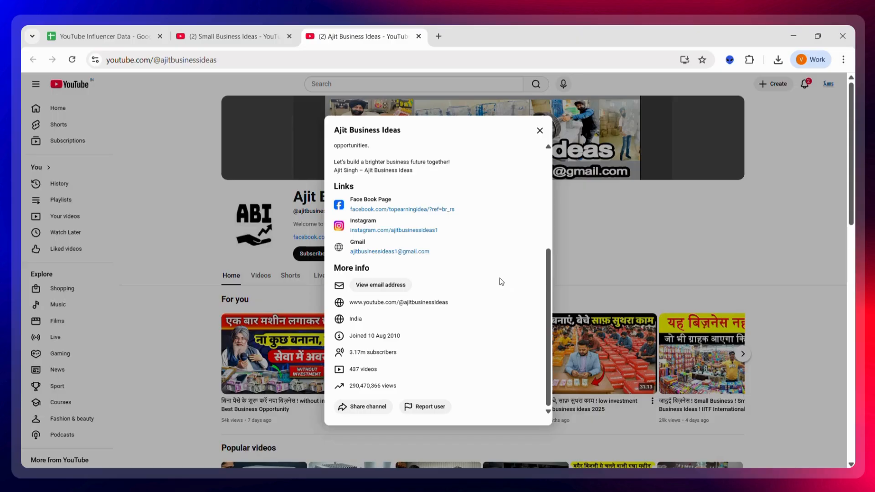
Step: Copy the channel URLs in the Range_URL16 column of the YouTube Video Scraper sheet
left_click(119, 47)
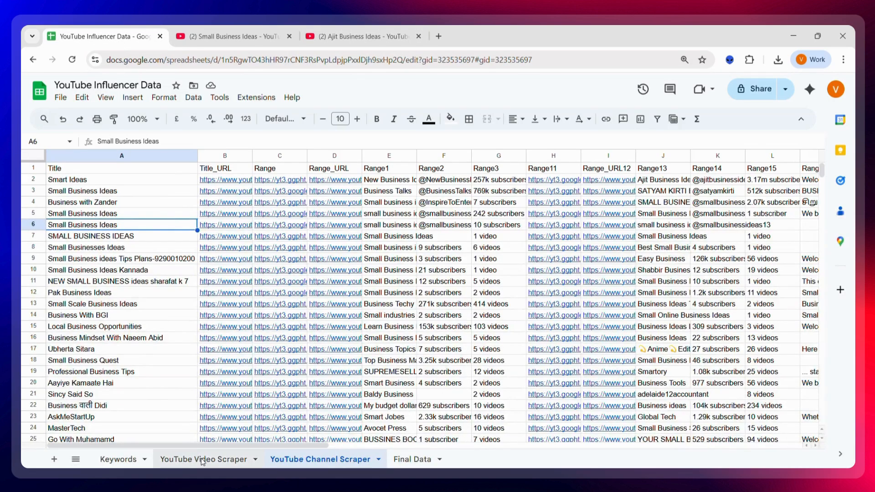
left_click(201, 459)
scroll(707, 179, "right", 10)
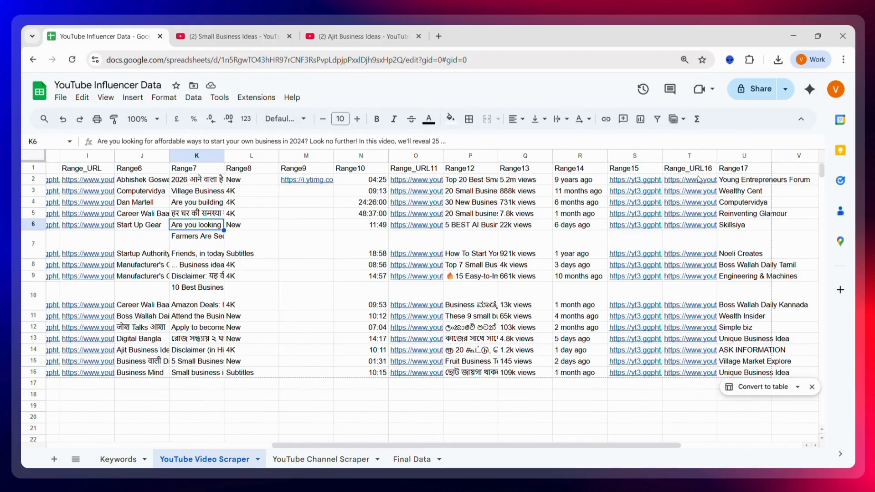
scroll(707, 179, "right", 1)
left_click(642, 183)
key("ctrl+shift+Down")
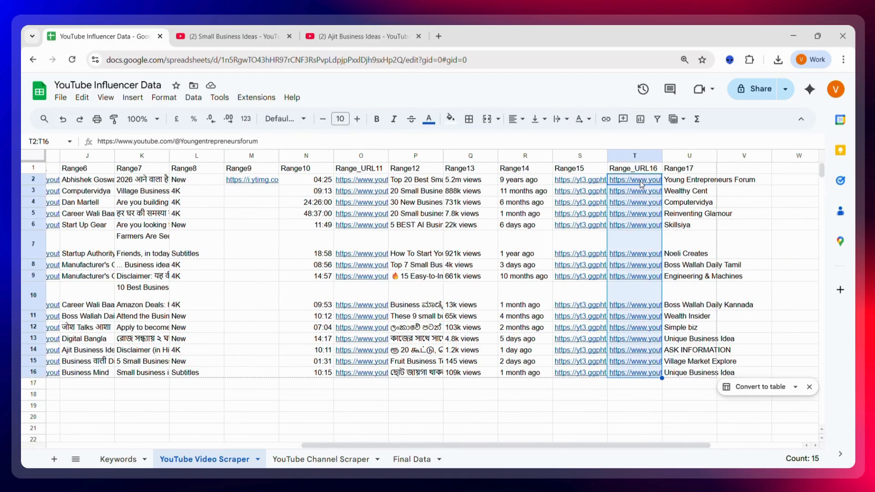
key("ctrl+c")
Step: Create a new Octoparse task and paste the copied channel URLs into its URL input
mouse_move(450, 479)
left_click(419, 430)
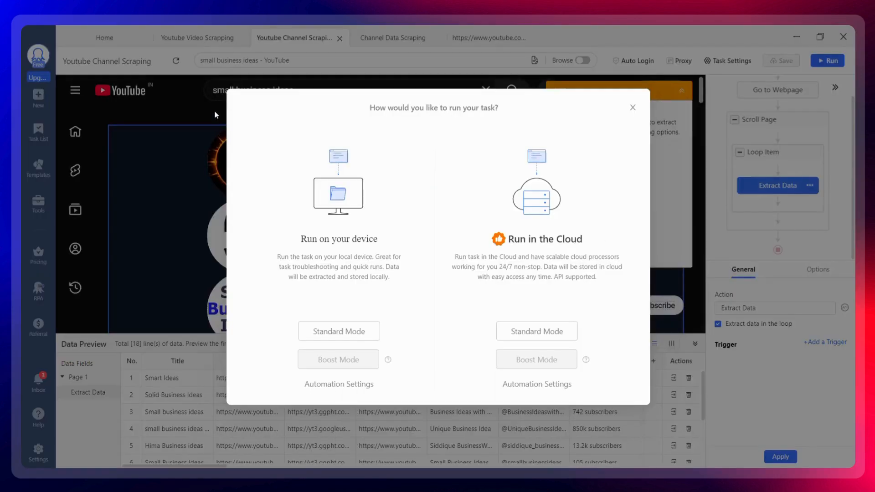
left_click(633, 108)
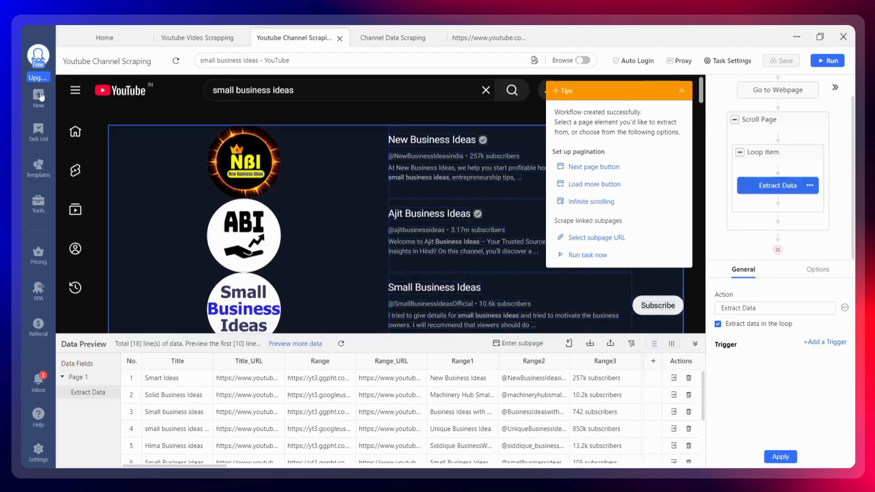
mouse_move(38, 98)
left_click(94, 104)
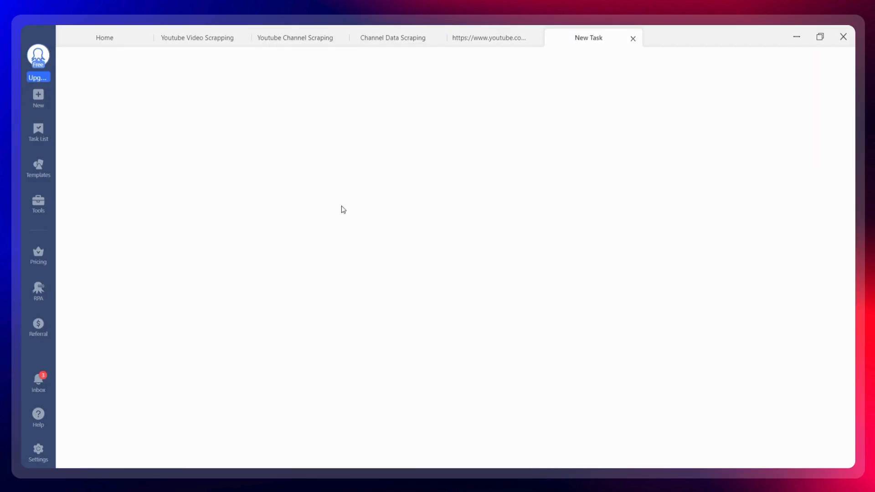
key("ctrl+v")
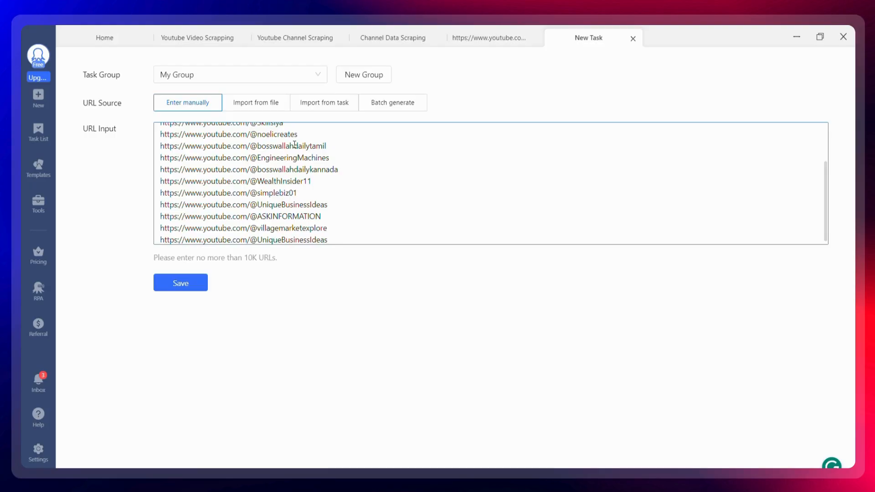
Step: Delete the partial duplicate URL at the end of the URL list and save the new task
left_click_drag(337, 241, 164, 250)
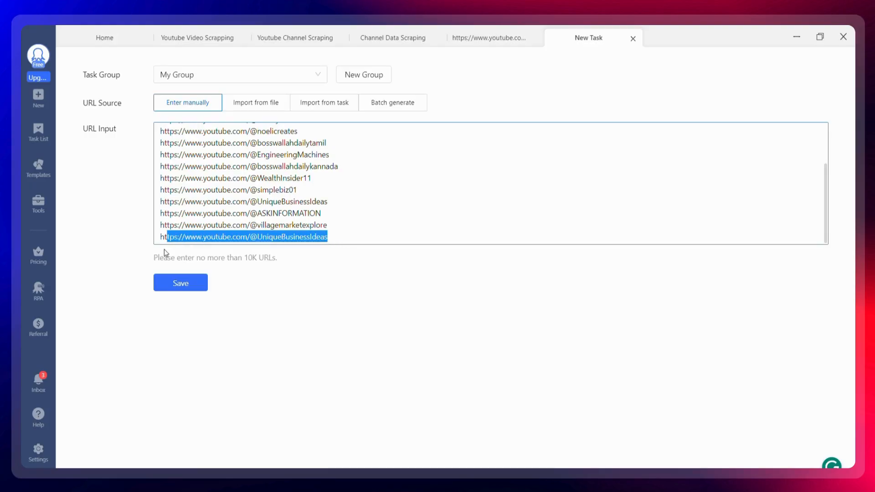
key("BackSpace")
scroll(316, 155, "up", 2)
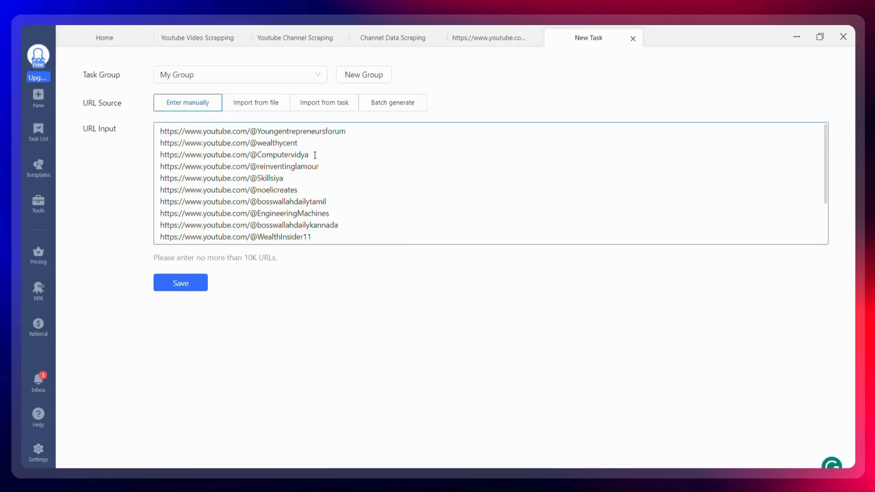
left_click_drag(160, 131, 360, 134)
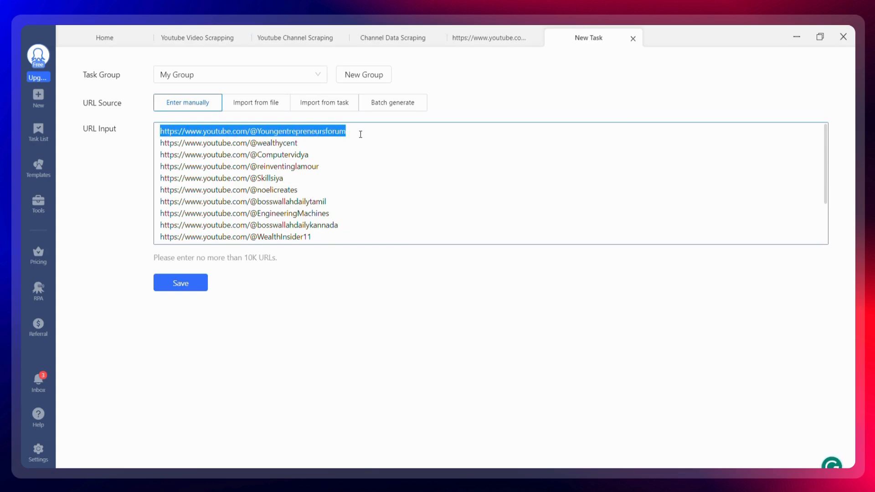
left_click(352, 201)
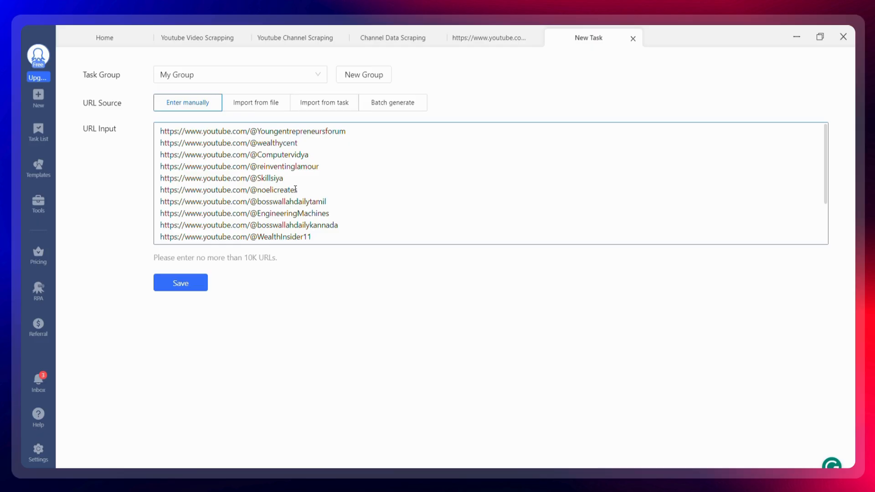
left_click(176, 284)
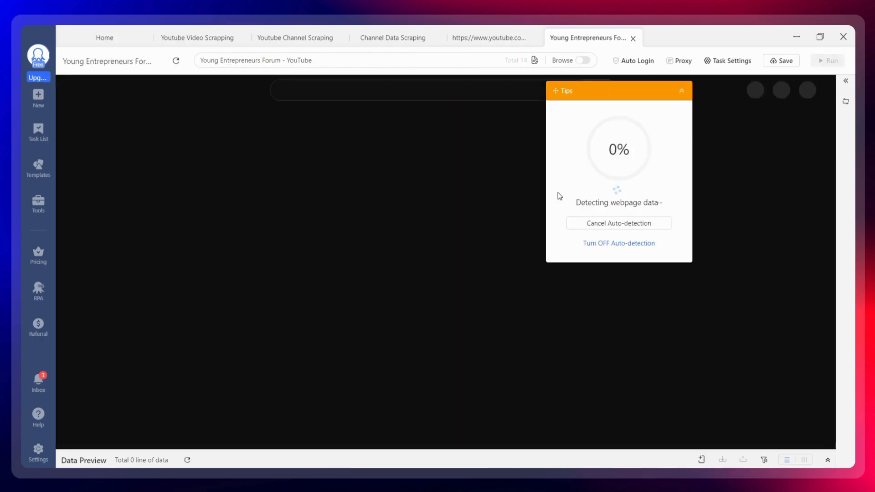
Step: Cancel auto-detection and extract the channel name text from the channel page
left_click(599, 233)
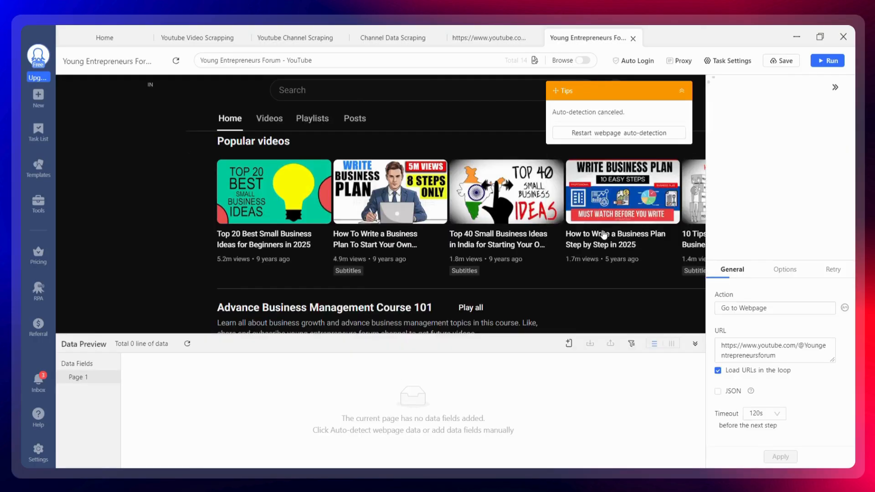
scroll(604, 235, "up", 5)
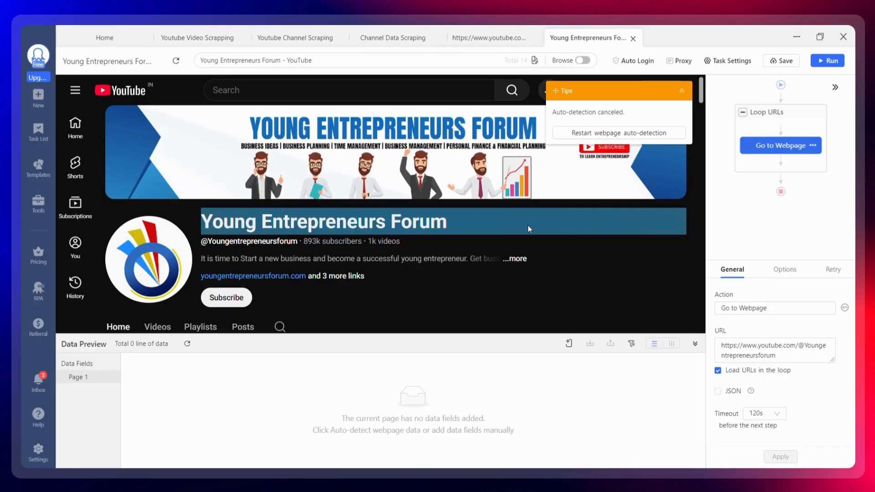
left_click(528, 225)
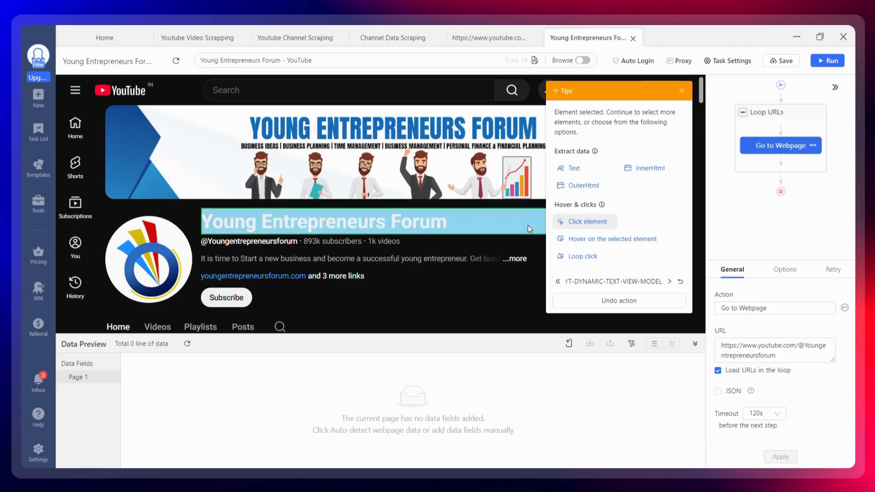
left_click(575, 170)
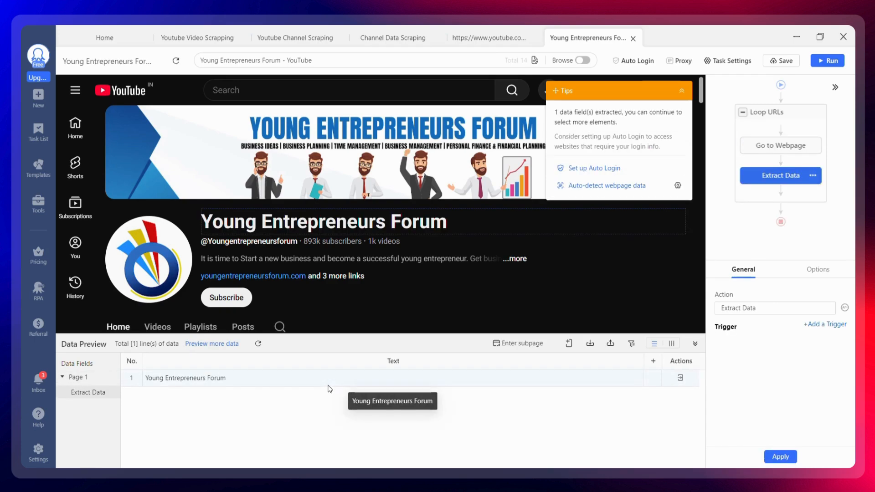
Step: Add a click action on the description's "...more" link and extract the full description text
left_click(517, 262)
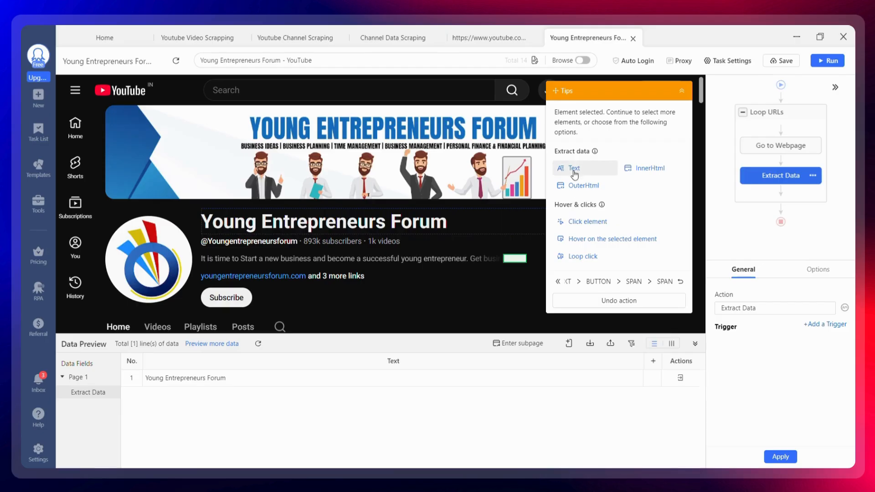
left_click(572, 223)
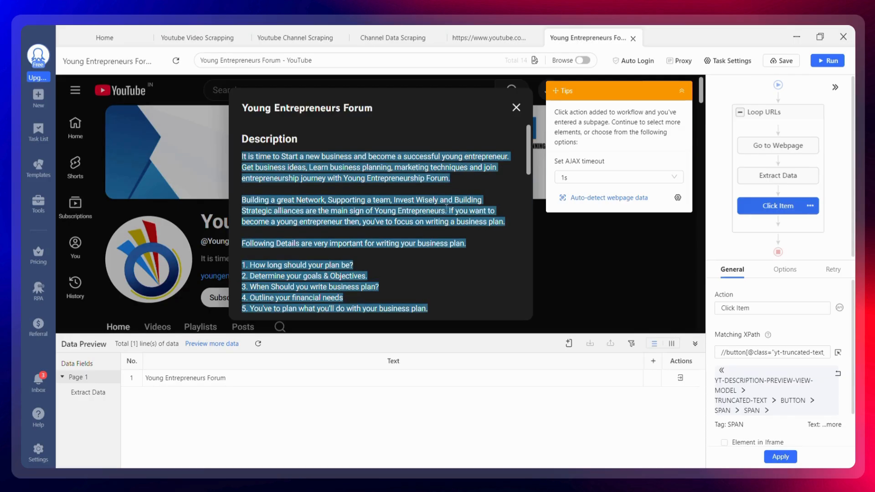
left_click(487, 208)
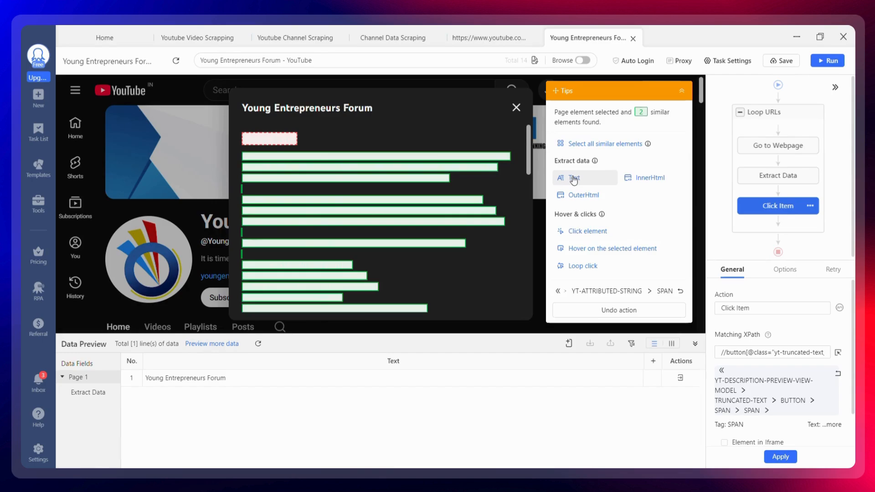
left_click(574, 178)
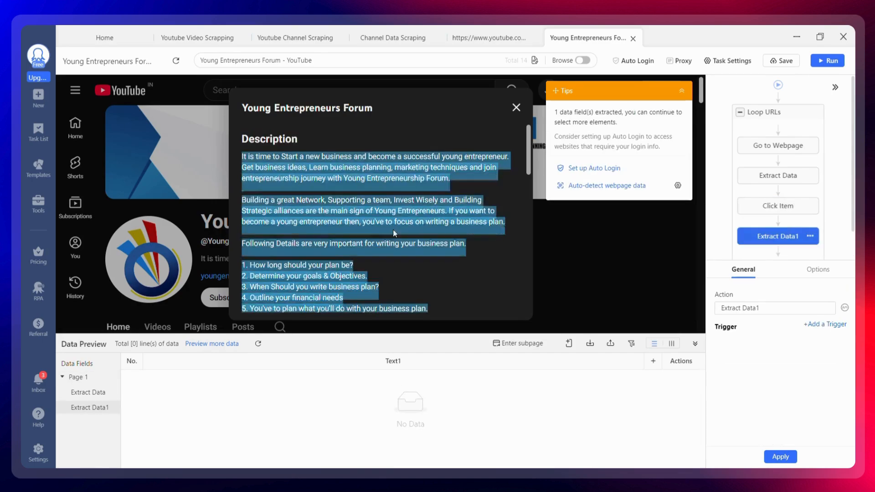
Step: Extract the website, Facebook, Twitter and LinkedIn link texts from the Links section of the About panel
scroll(379, 237, "down", 2)
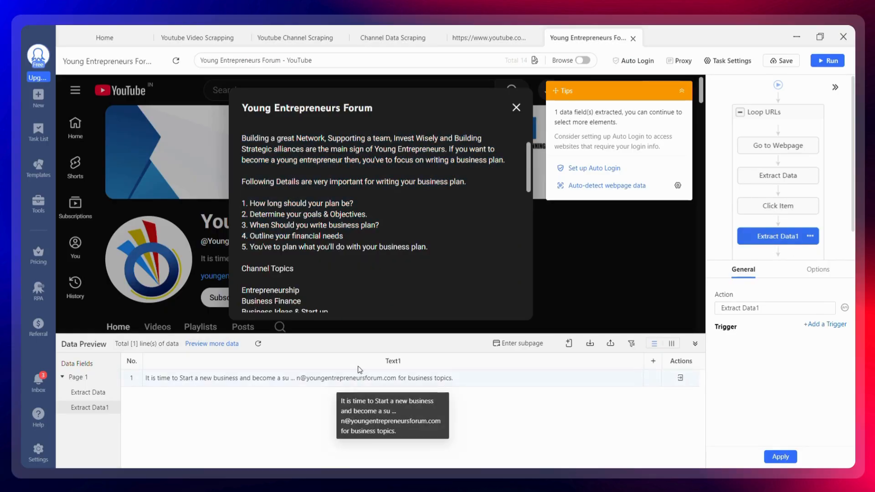
scroll(368, 240, "down", 5)
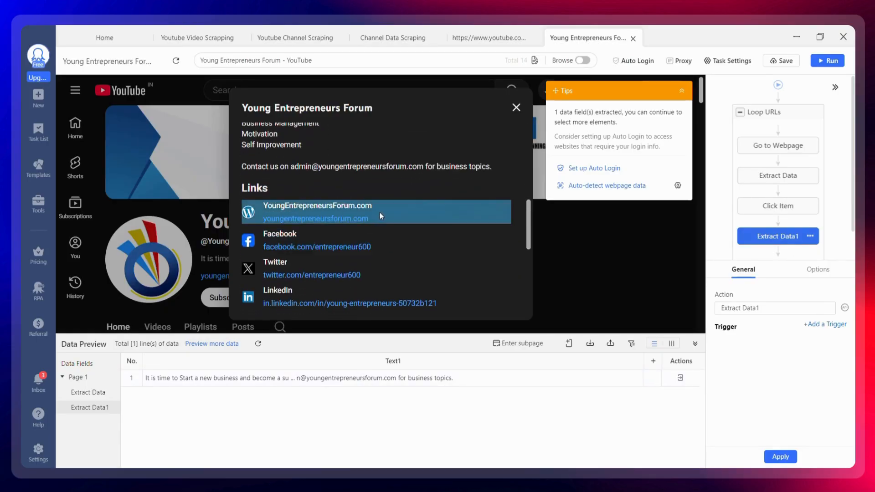
left_click(380, 210)
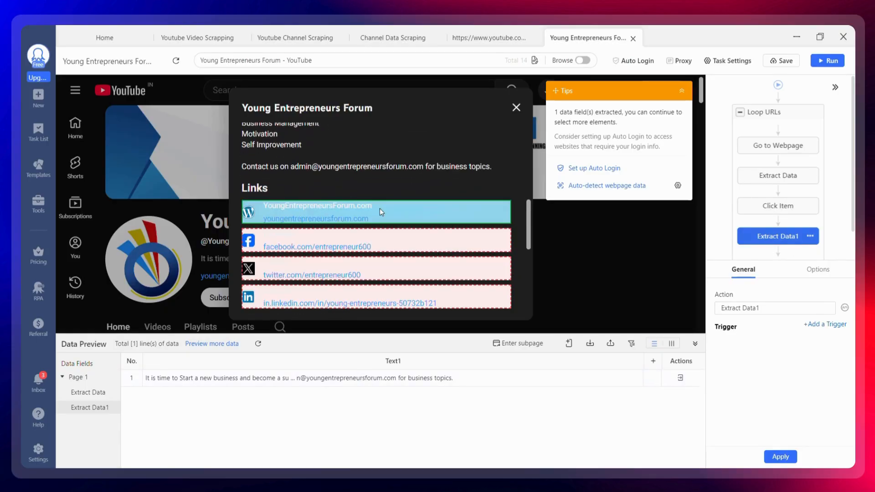
left_click(563, 178)
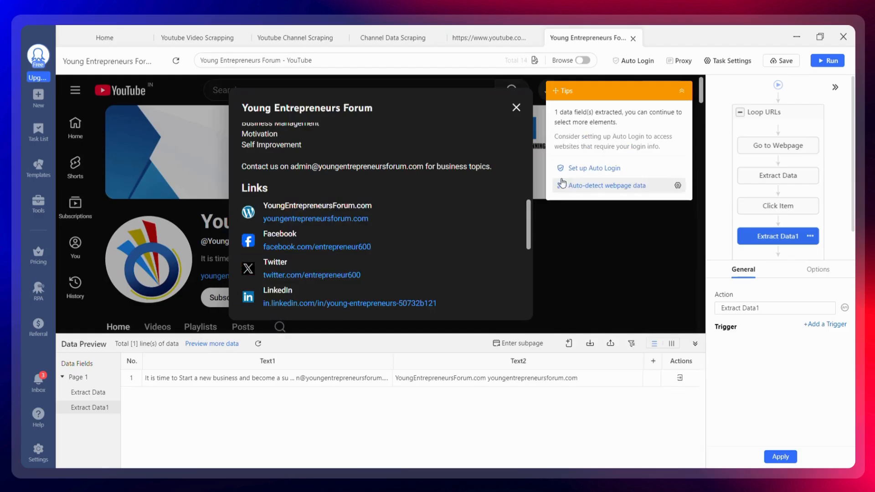
left_click(418, 237)
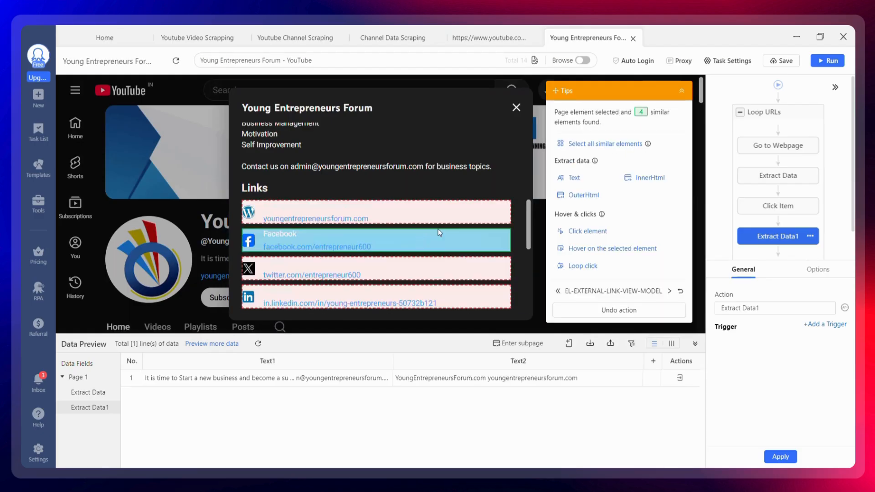
left_click(570, 177)
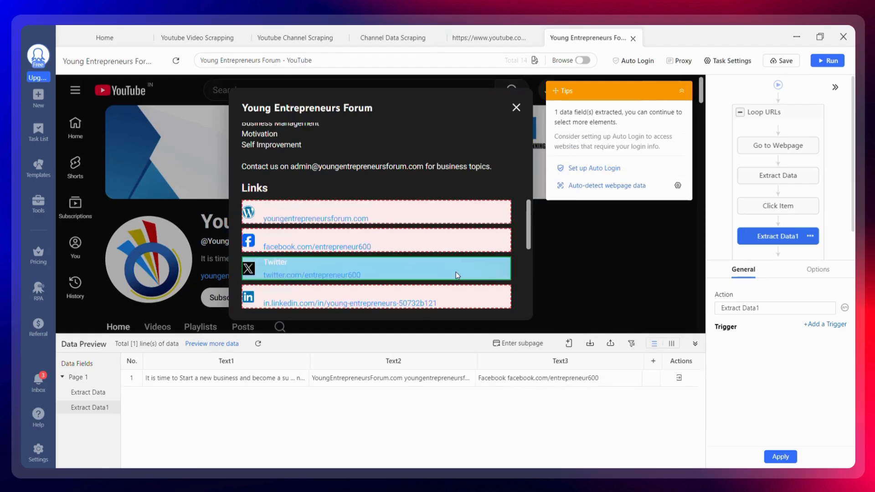
left_click(456, 272)
left_click(566, 178)
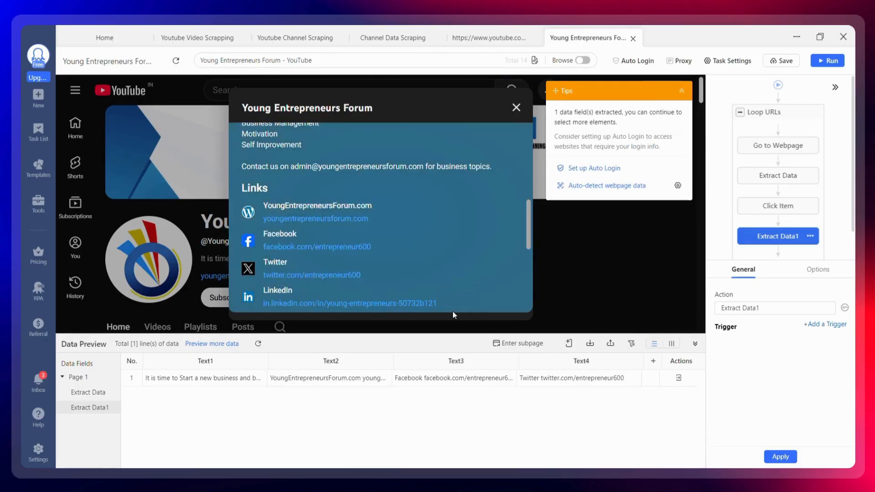
left_click(458, 304)
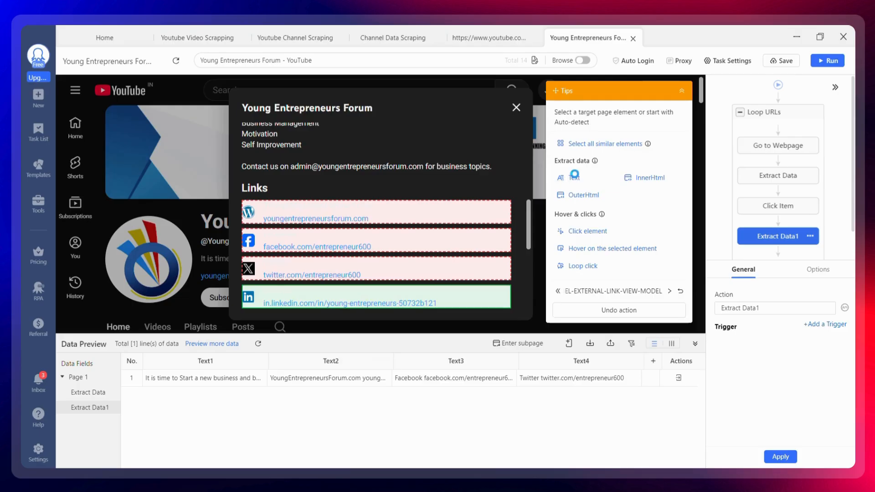
left_click(568, 178)
Step: Extract the country, subscriber count, video count and total views from the More info section
scroll(424, 231, "down", 3)
scroll(424, 231, "down", 1)
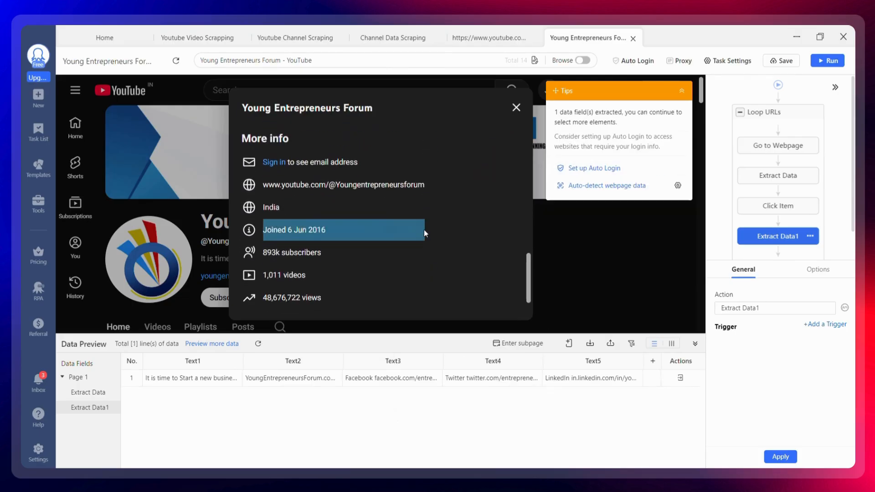
left_click(365, 209)
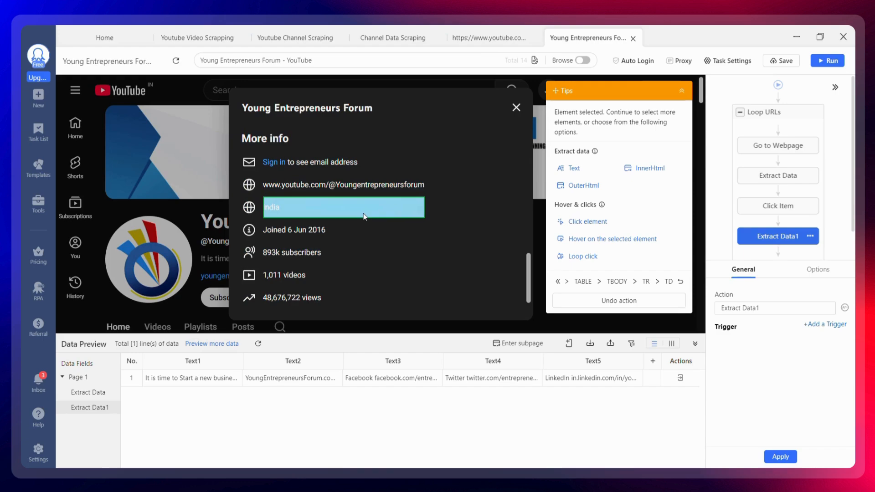
left_click(572, 168)
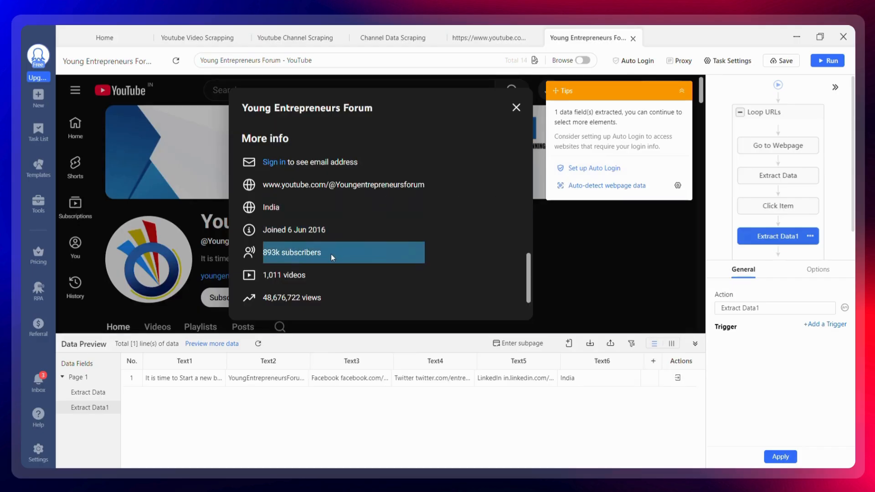
left_click(331, 253)
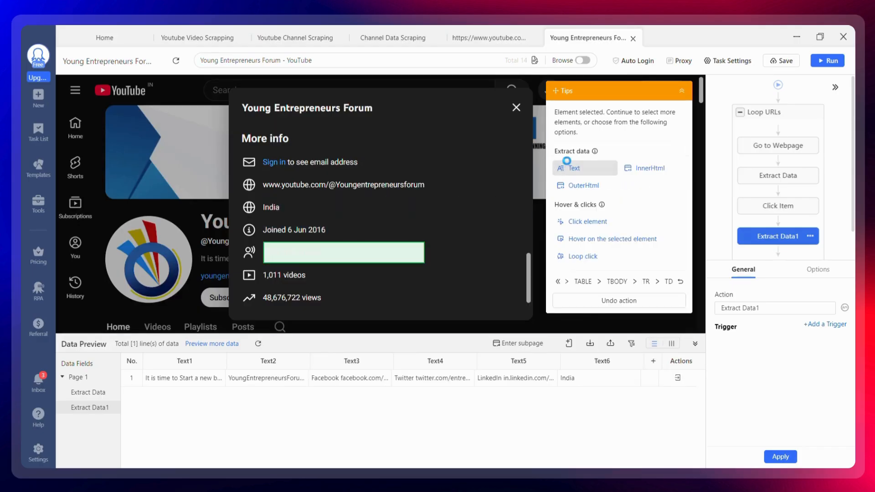
left_click(570, 166)
left_click(324, 273)
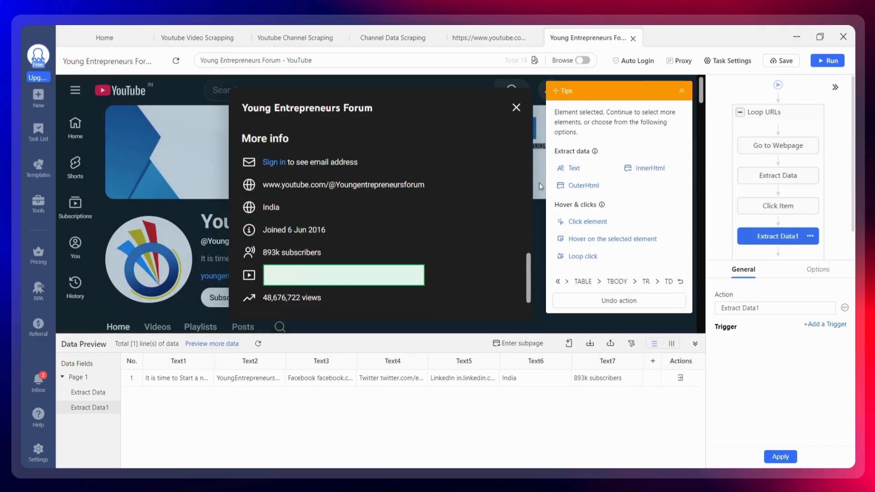
left_click(568, 168)
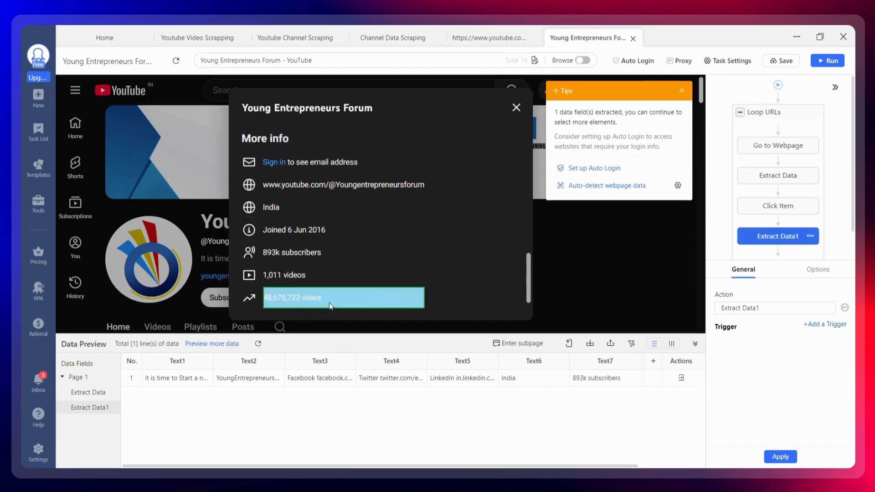
left_click(329, 302)
left_click(574, 165)
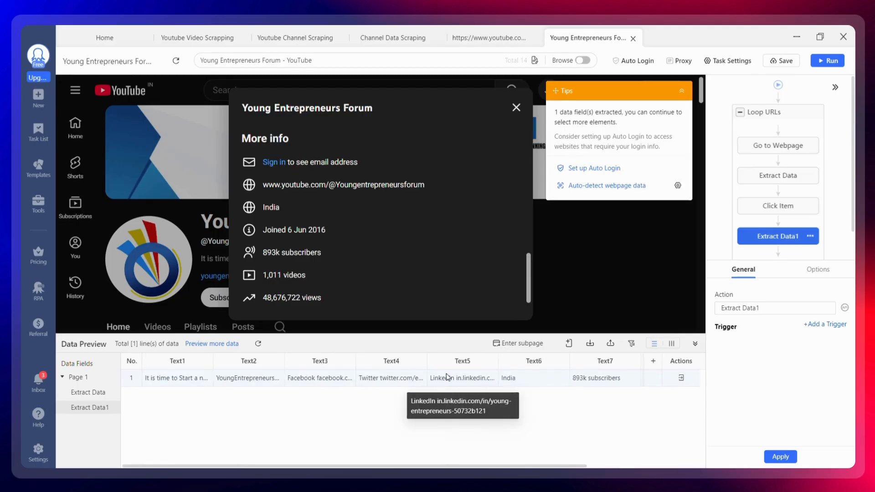
Step: Run the task on the local device in Standard Mode and show the scraping browser
left_click(824, 65)
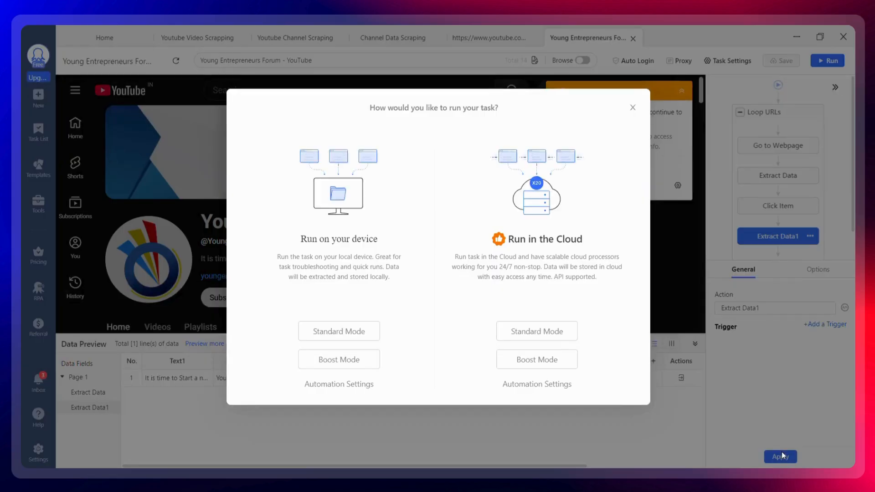
left_click(354, 332)
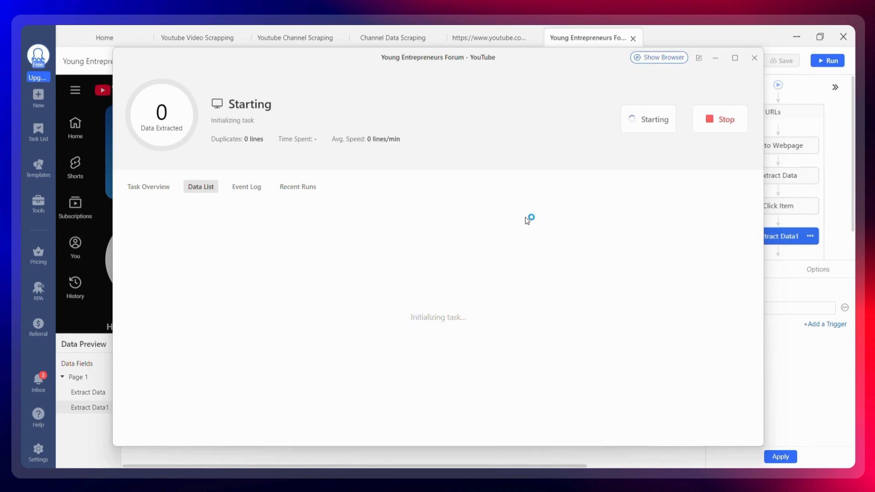
left_click(659, 58)
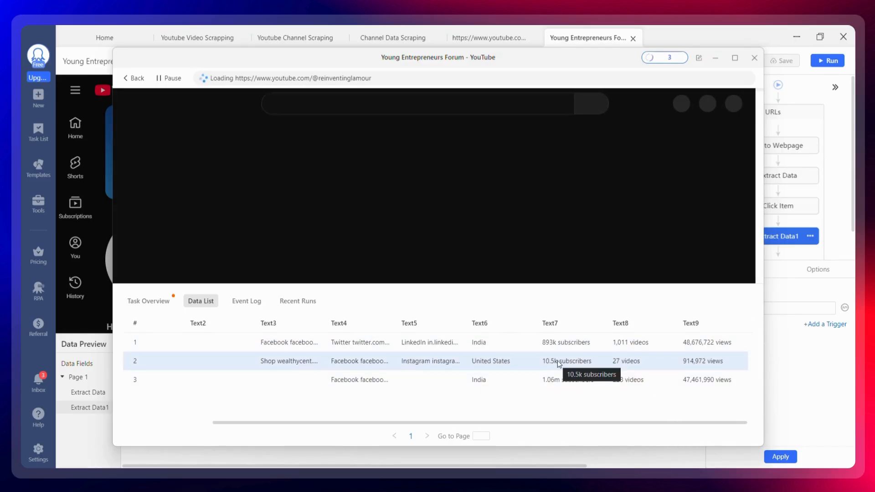
Step: Stop the running task and exit the run window
left_click(752, 58)
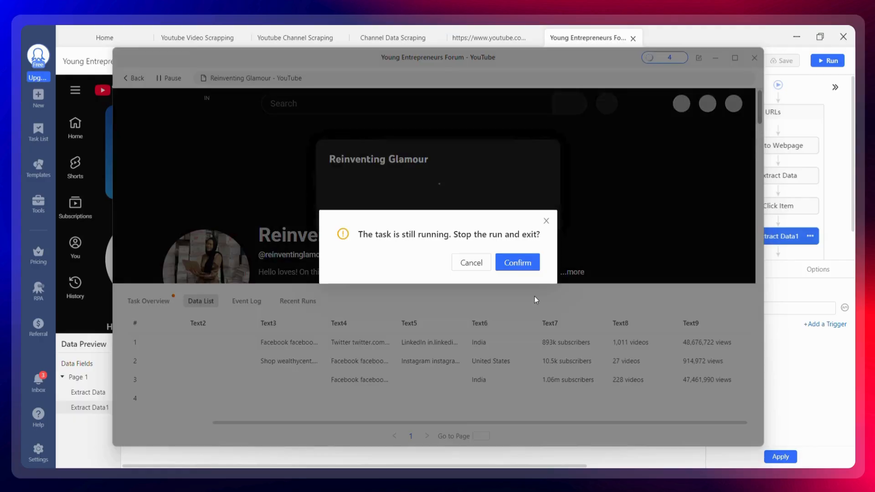
left_click(514, 262)
Step: Switch to the YouTube Influencer Data spreadsheet and review the channel rows in the Final Data sheet
mouse_move(426, 475)
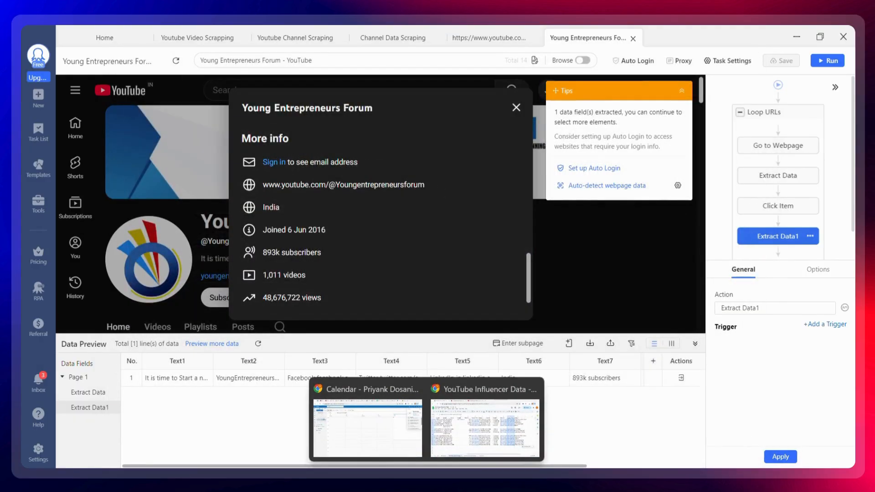
left_click(465, 442)
left_click(428, 460)
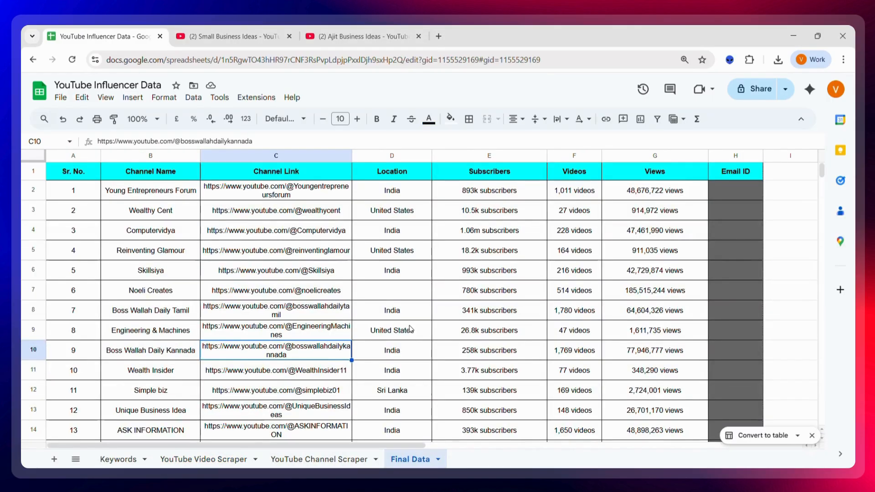
left_click(502, 312)
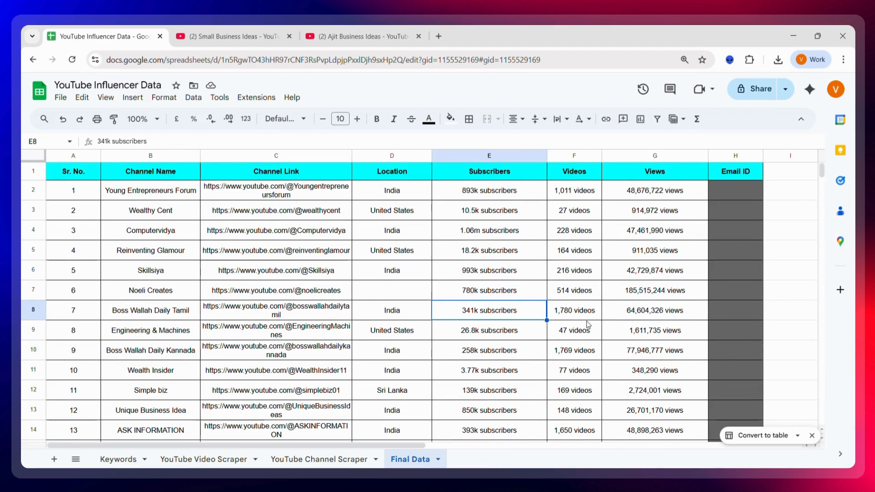
key("Right")
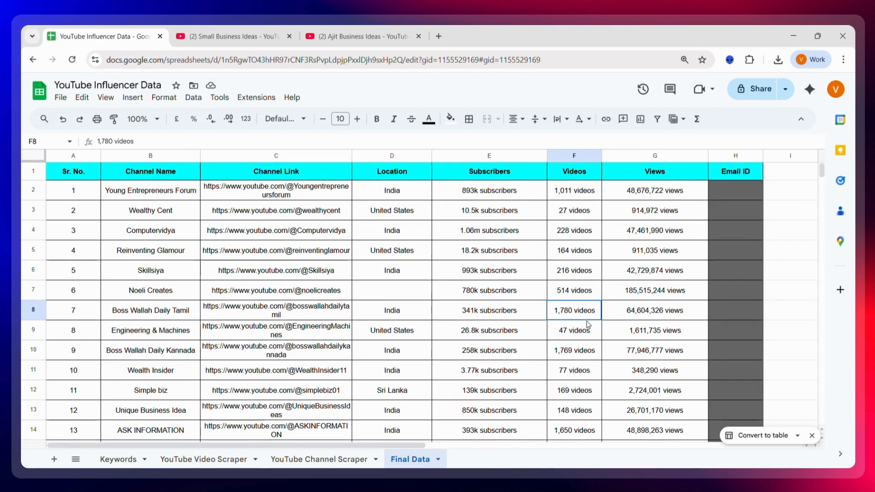